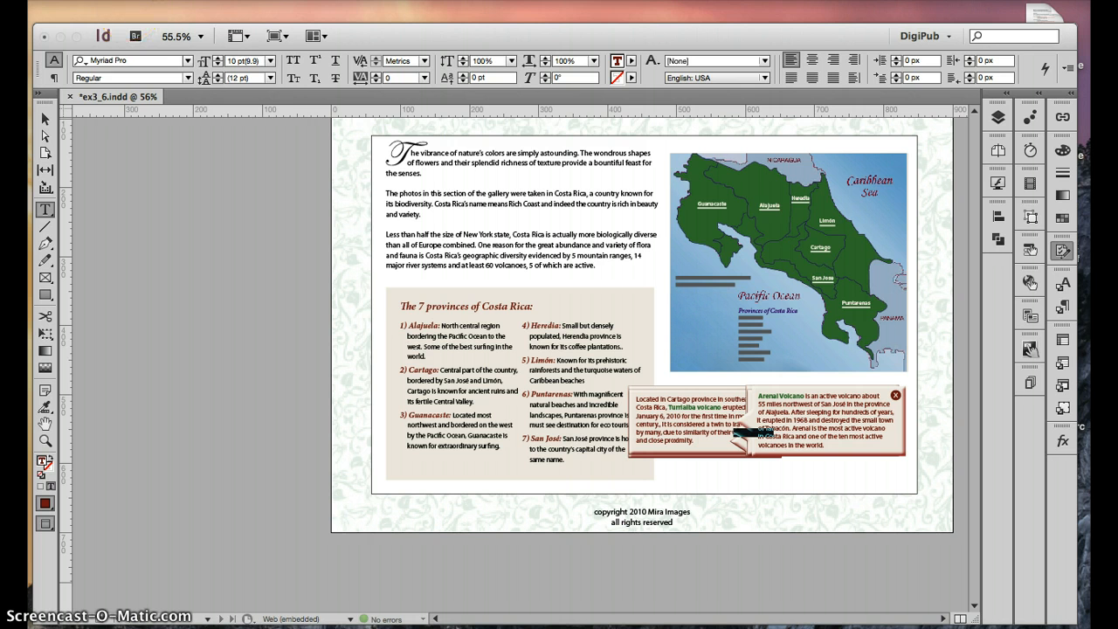
click(126, 0)
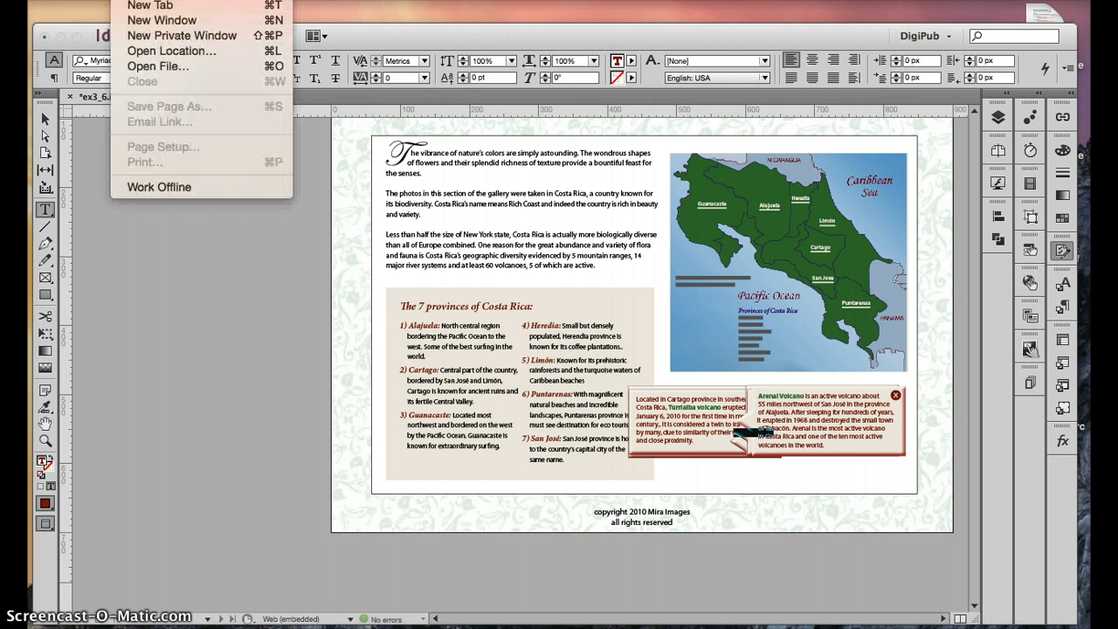
click(126, 0)
click(343, 36)
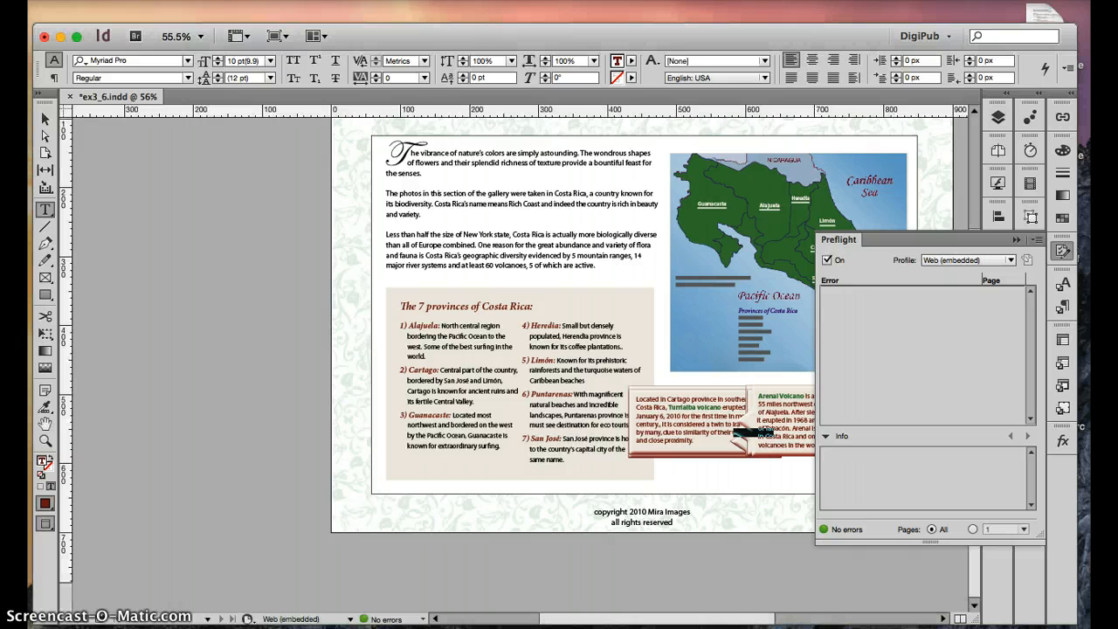
click(127, 0)
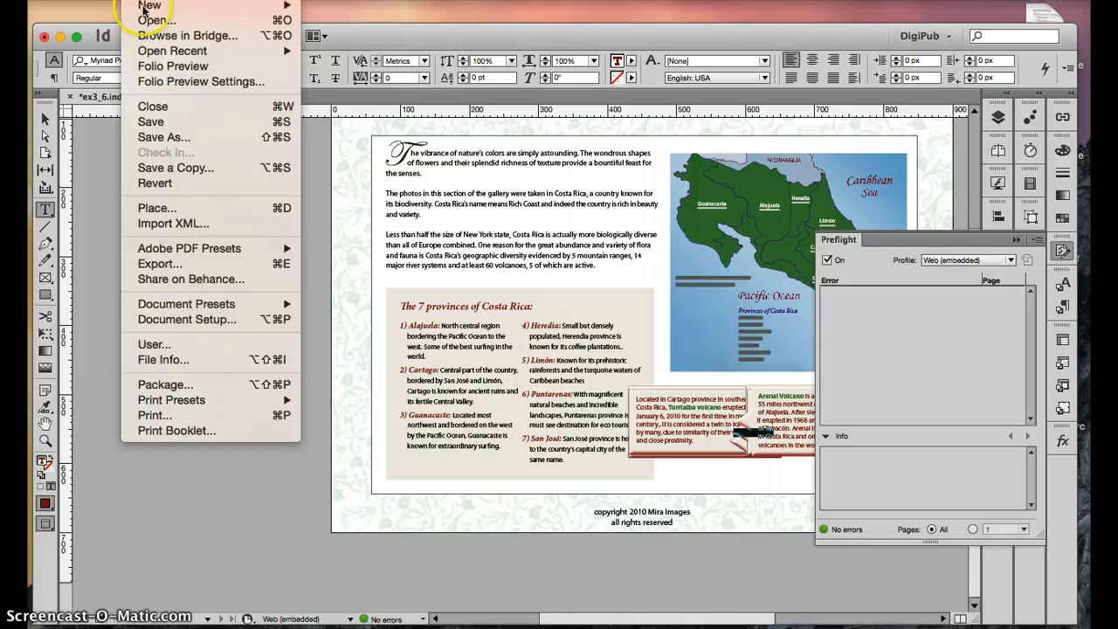
click(262, 194)
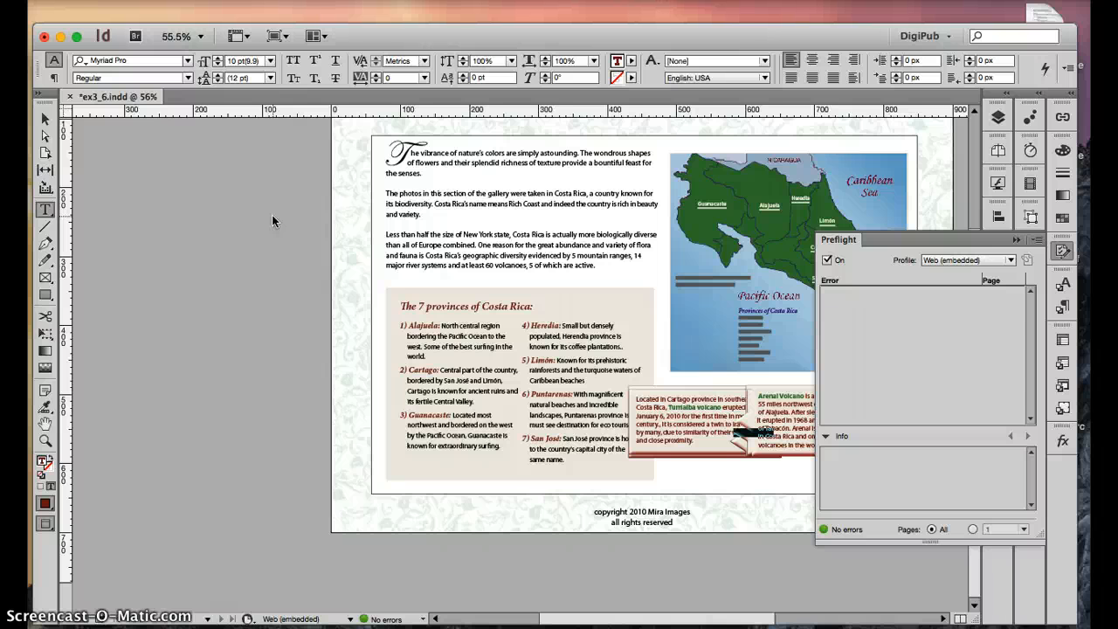
Switch to Adobe Bridge and expand the chapter_3_exercises 2 folder in the Desktop folder tree
key(super+Tab)
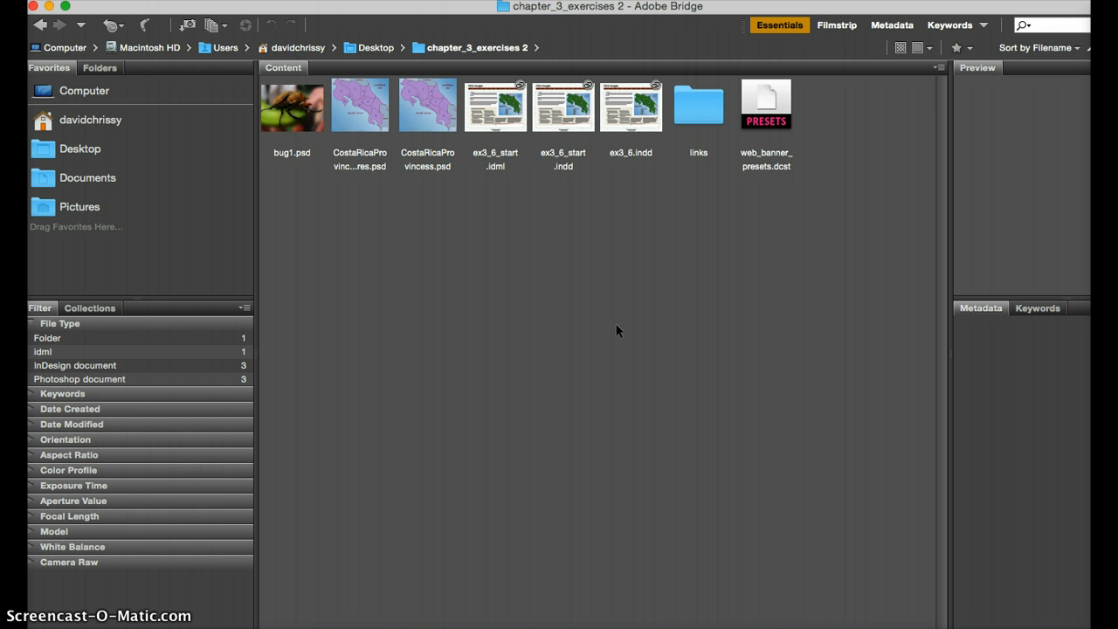
click(100, 70)
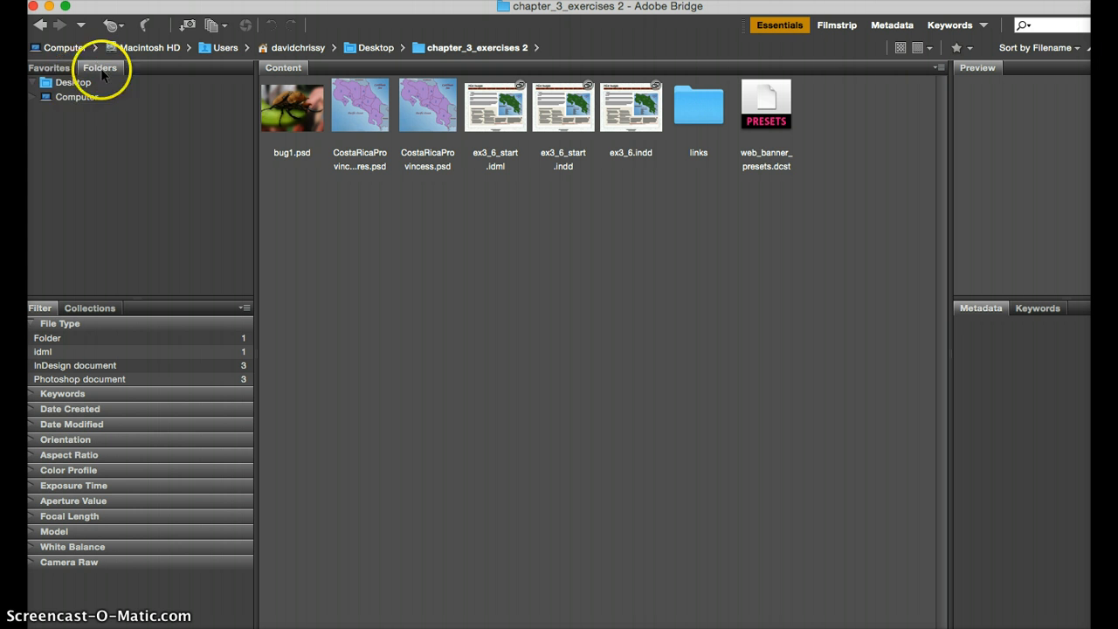
click(52, 68)
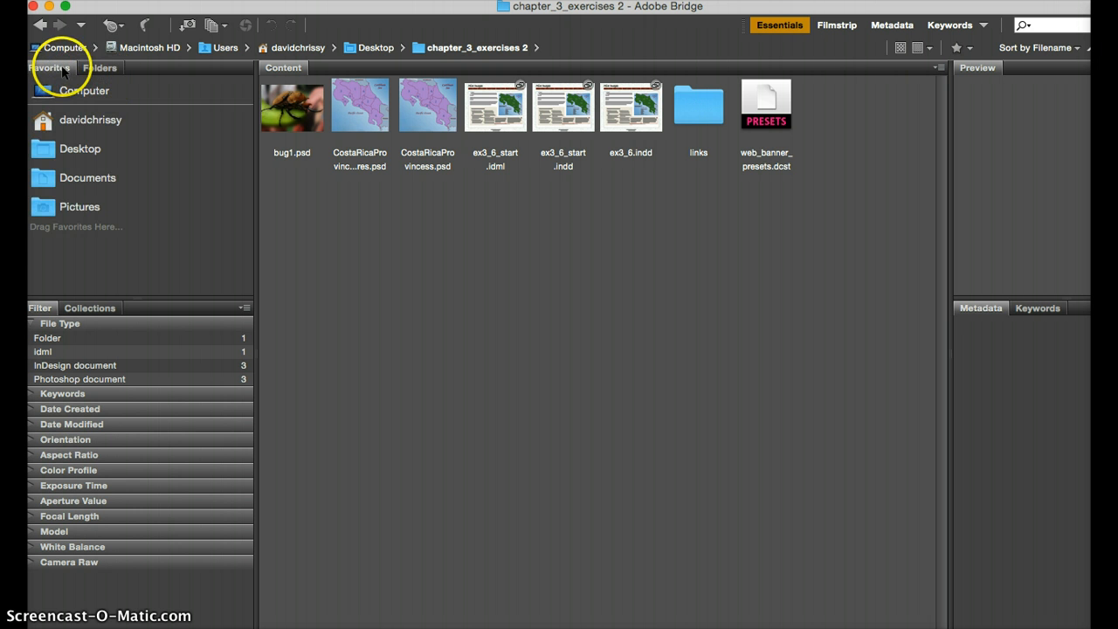
click(103, 68)
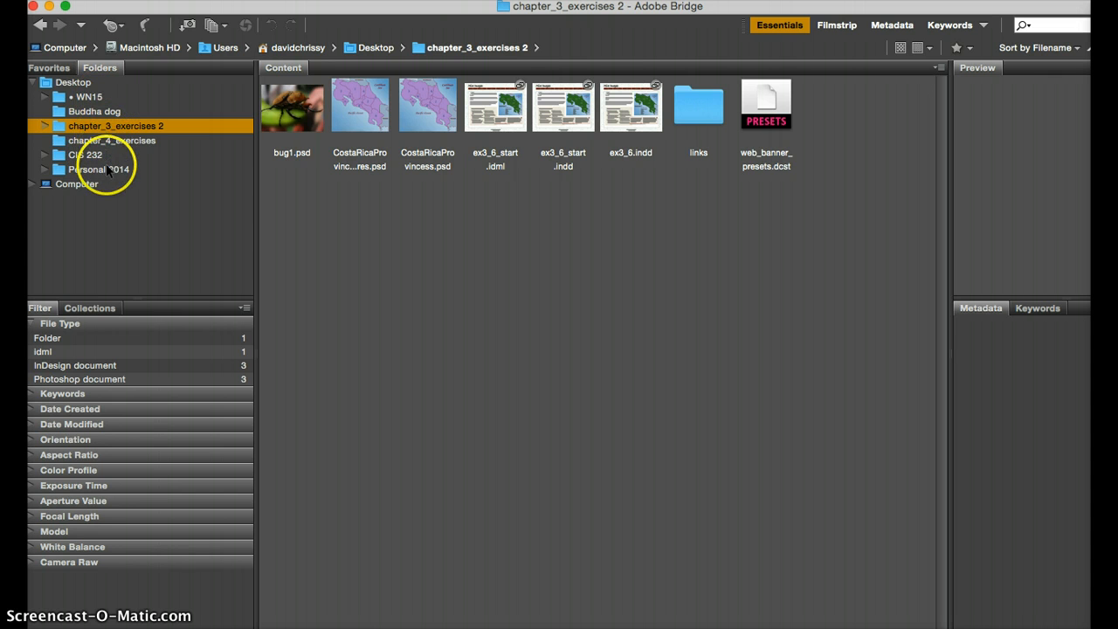
click(86, 83)
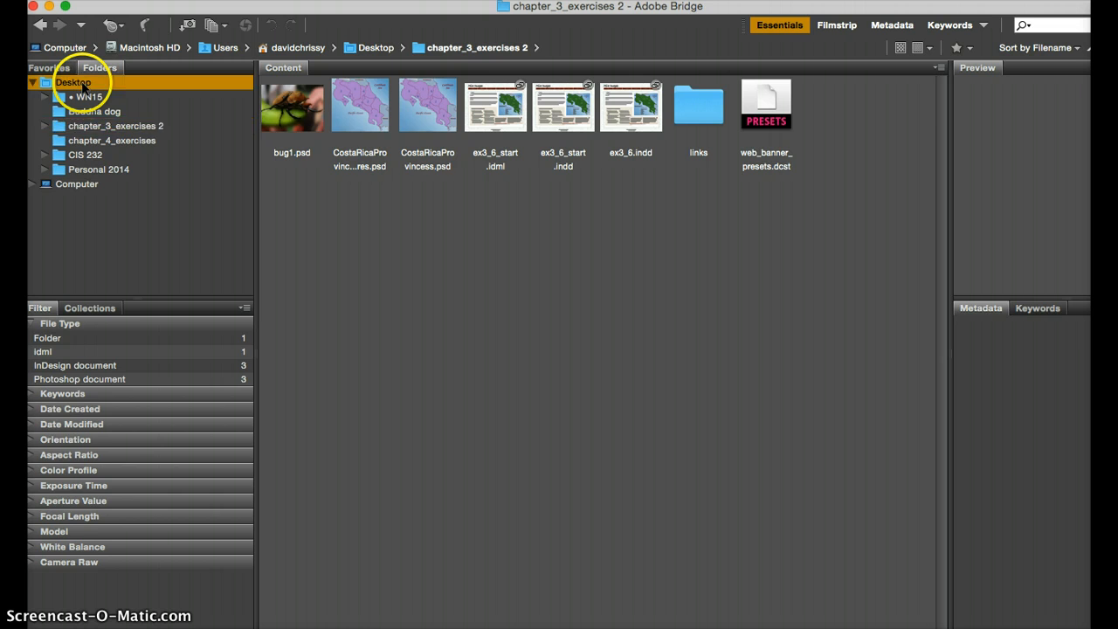
click(32, 82)
click(111, 128)
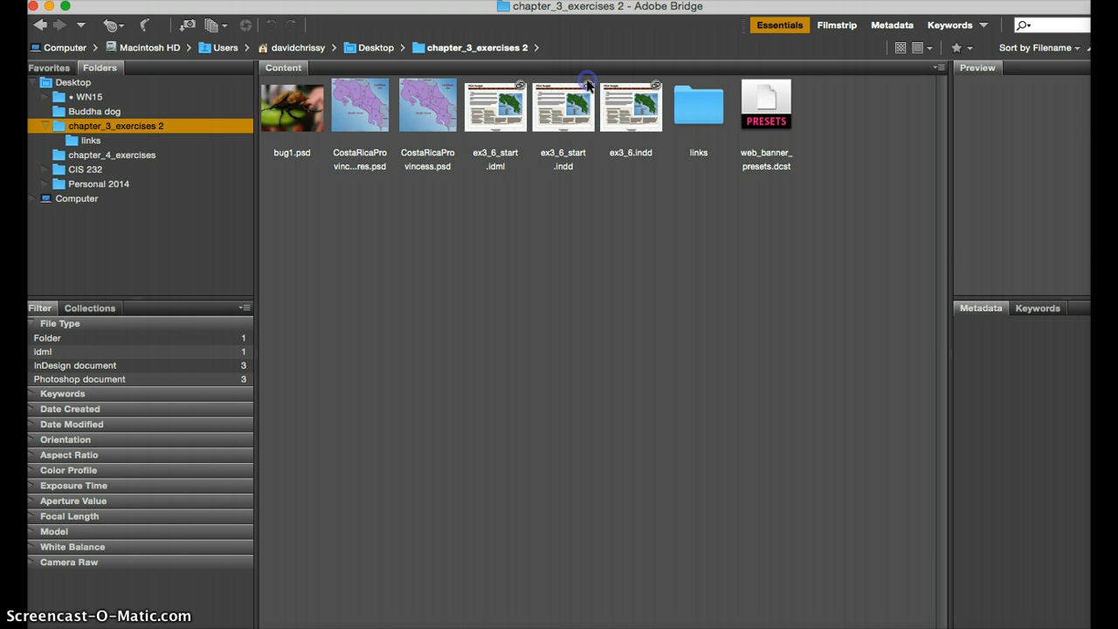
Show the files linked to ex3_6_start.indd and return to the chapter_3_exercises 2 folder
click(587, 83)
right_click(587, 85)
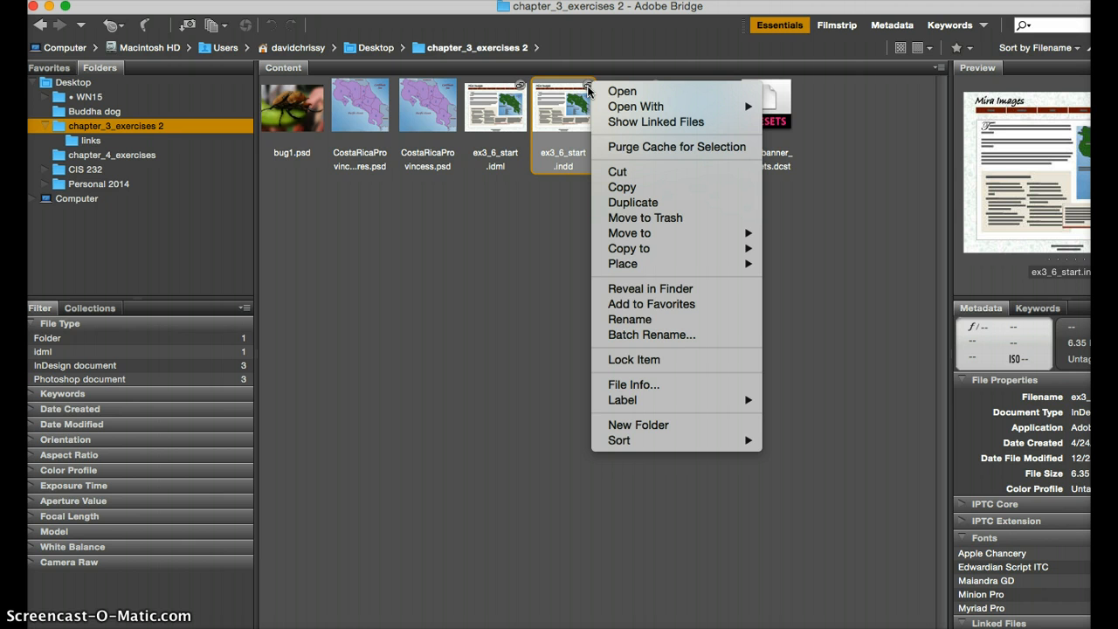
click(627, 123)
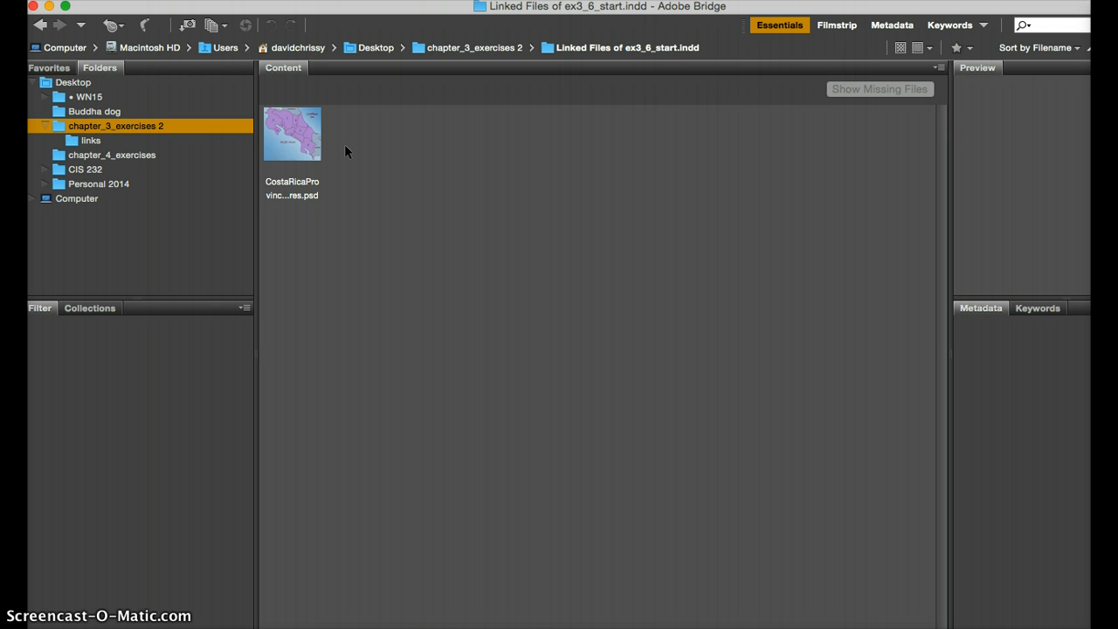
click(289, 111)
click(38, 27)
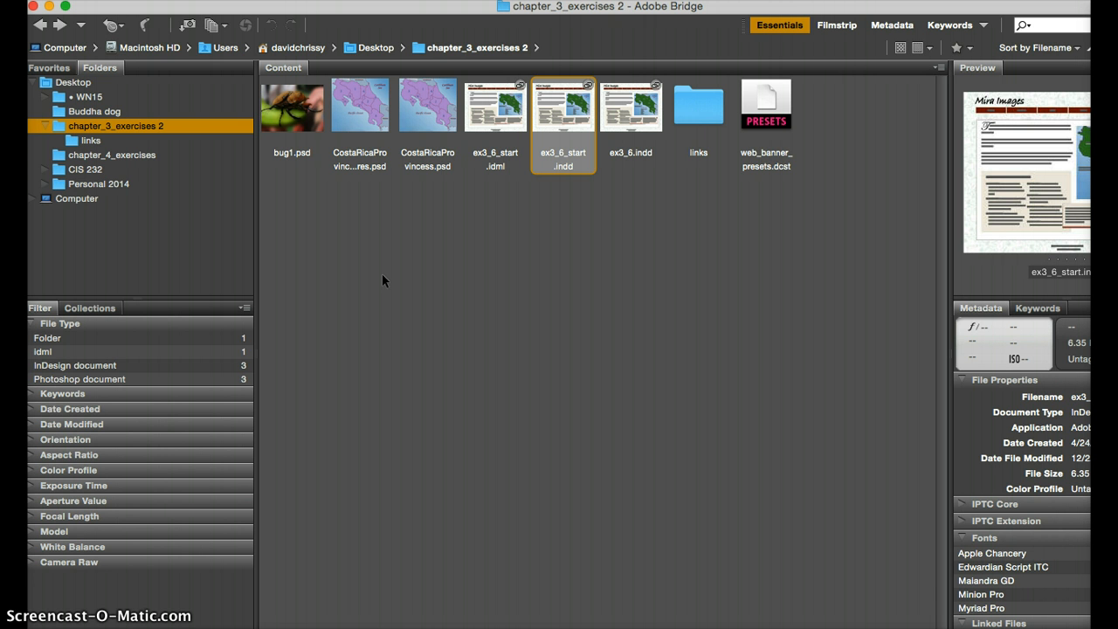
Open the links subfolder and preview flower6.jpg, narrowing the window until the whole preview and metadata fit on screen
click(536, 48)
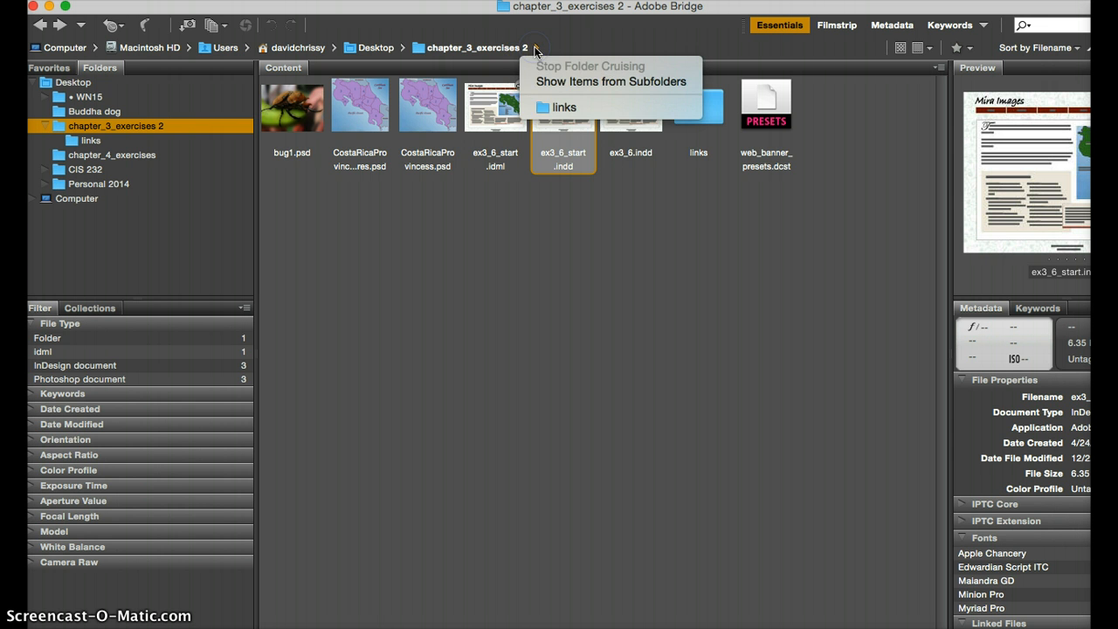
click(548, 107)
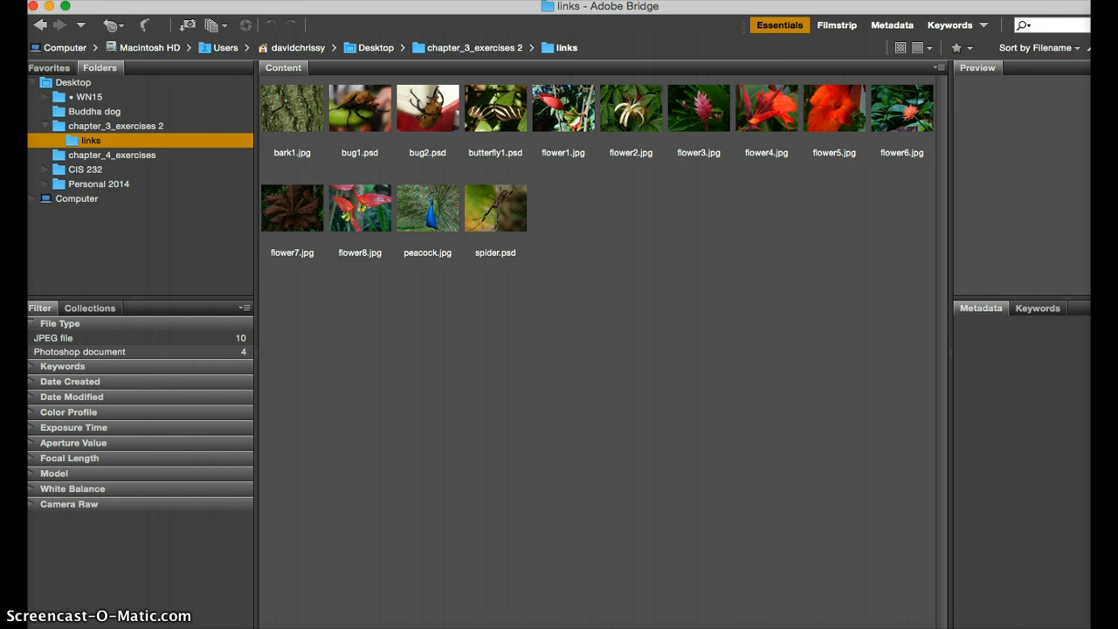
drag(1117, 628, 1107, 625)
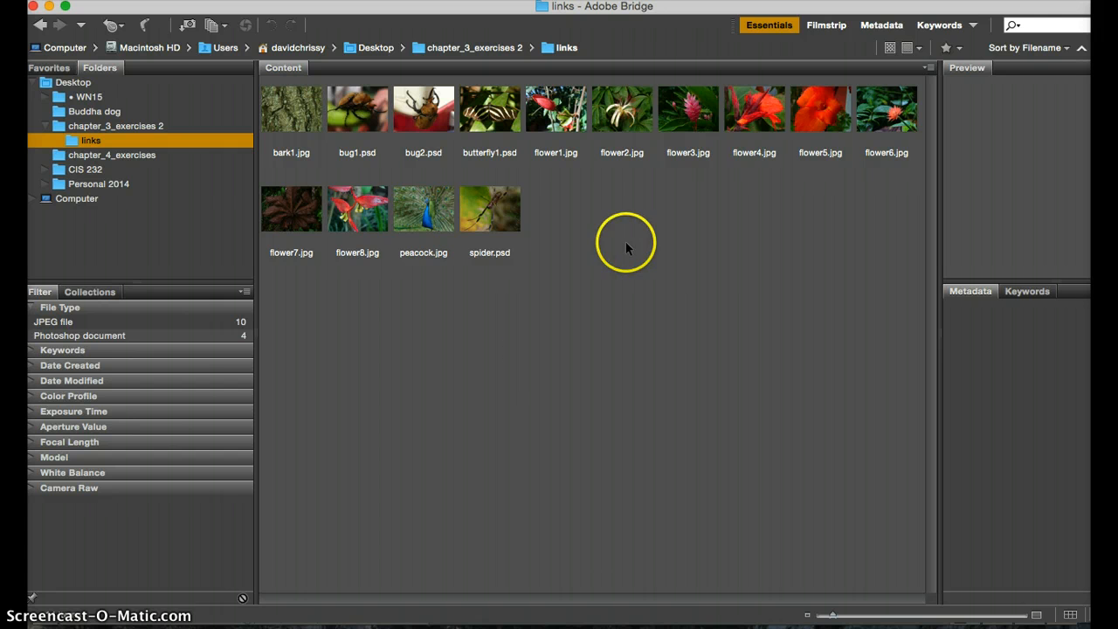
click(909, 157)
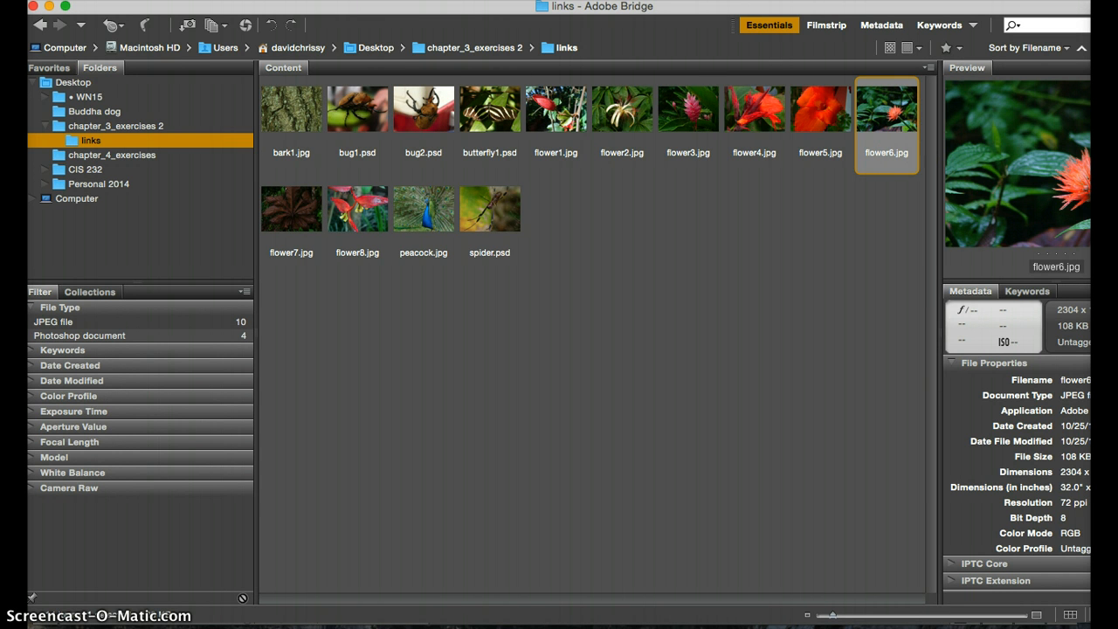
drag(1117, 618, 1085, 620)
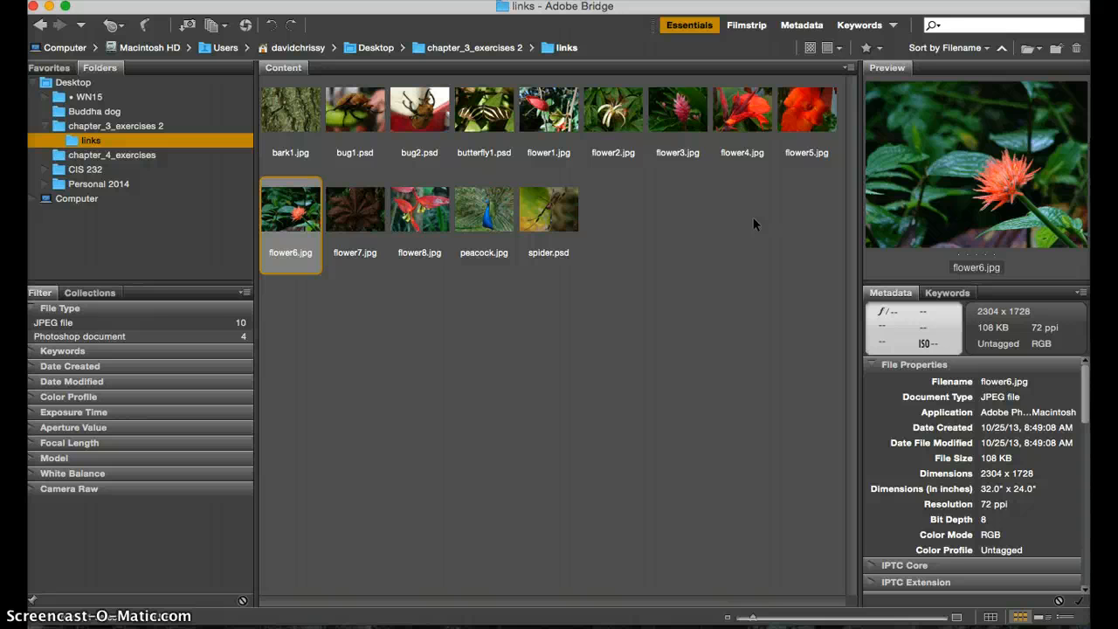
View flower6.jpg full screen, magnify it and pan to examine the orange flower
click(659, 274)
key(space)
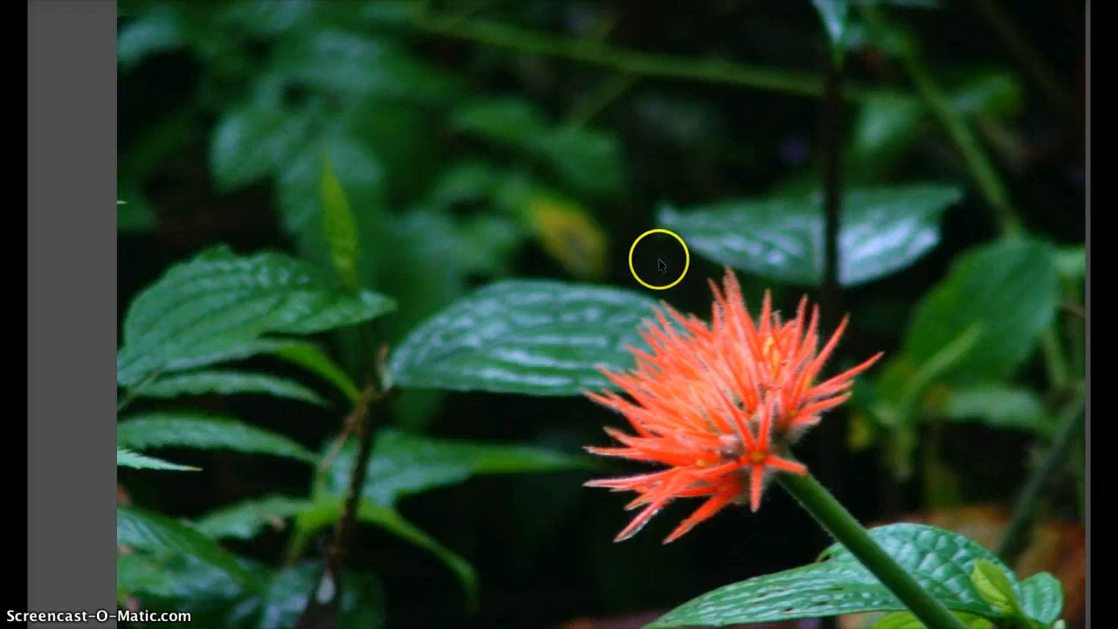
click(637, 260)
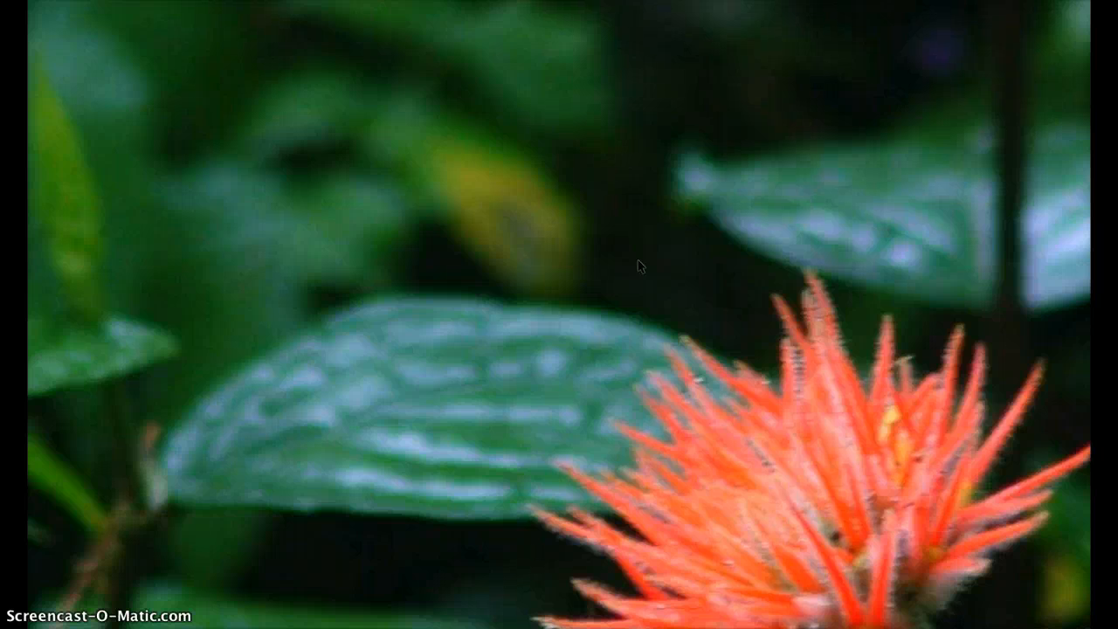
click(600, 236)
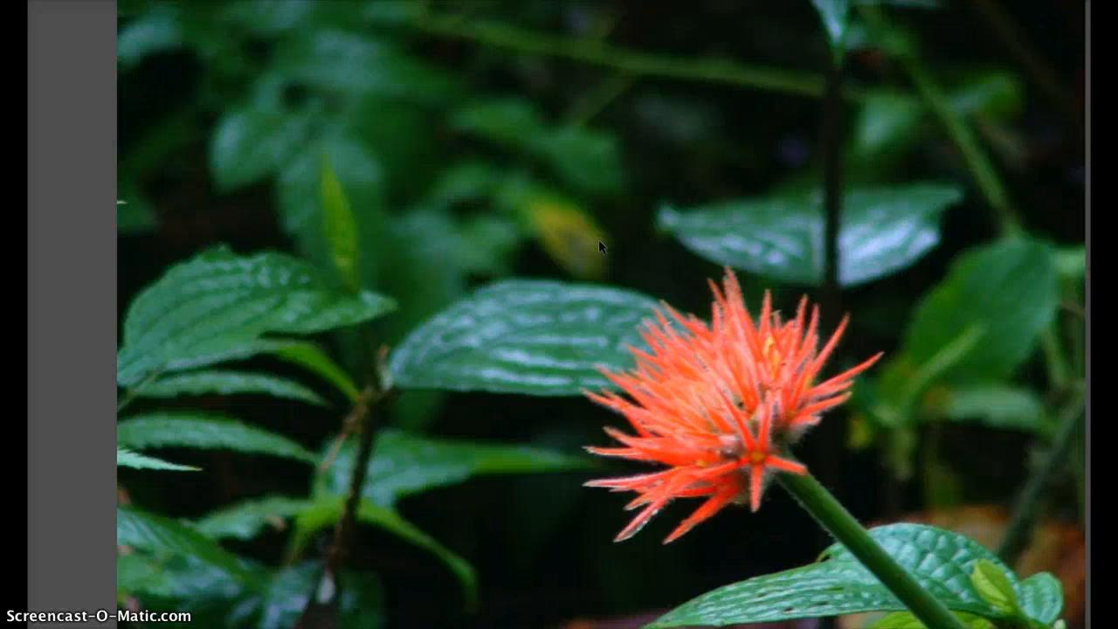
click(496, 288)
drag(362, 309, 234, 240)
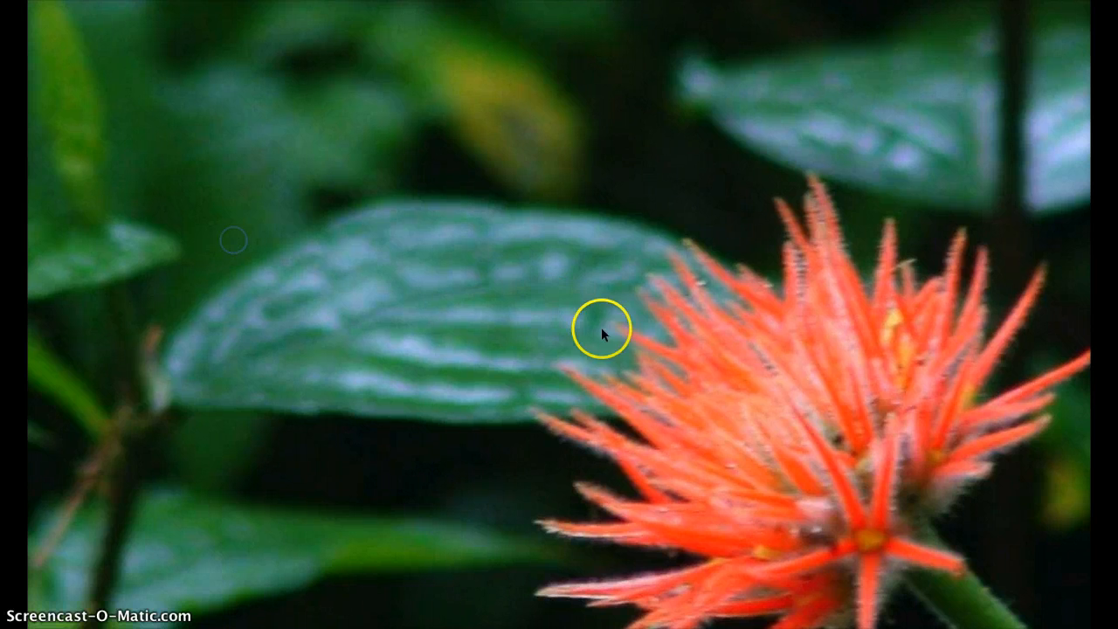
drag(602, 324, 419, 218)
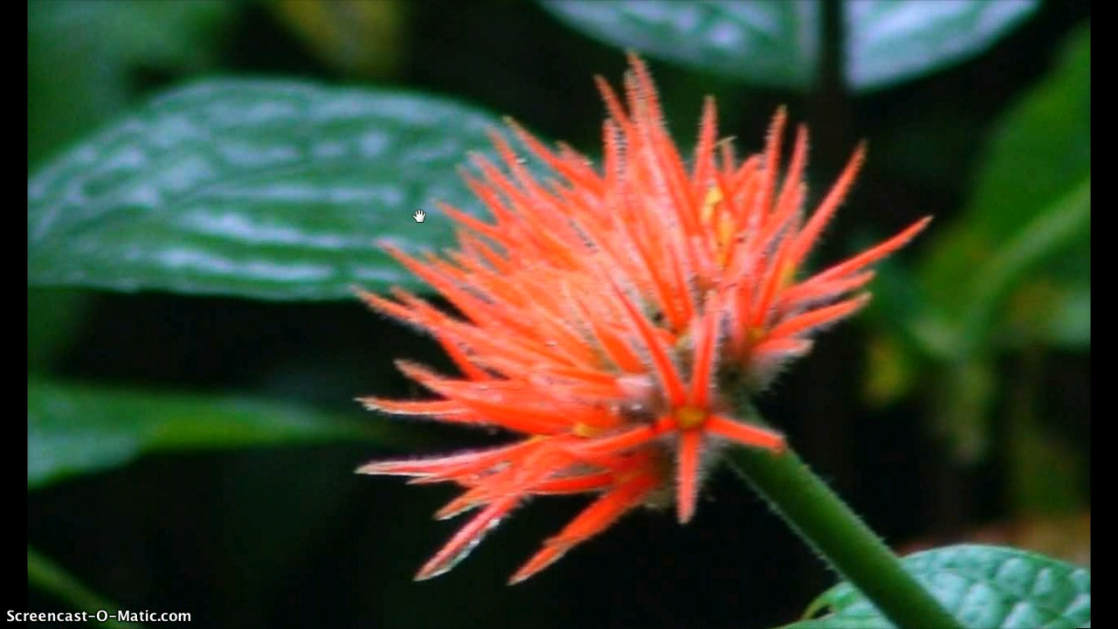
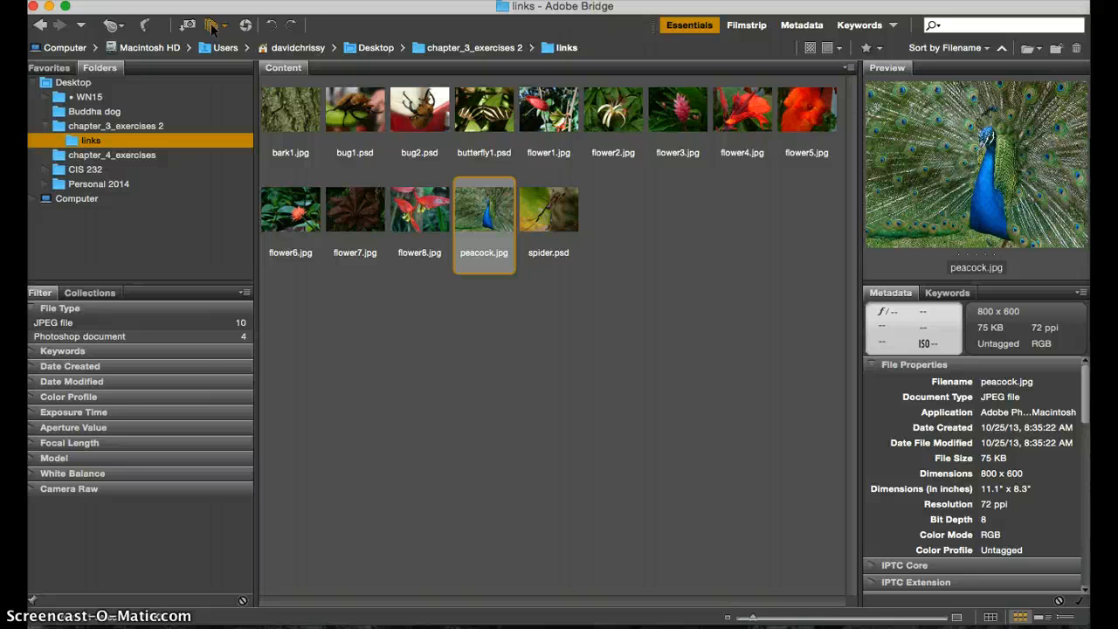
Open the links folder's images in Review Mode and browse forward and backward through them
click(212, 28)
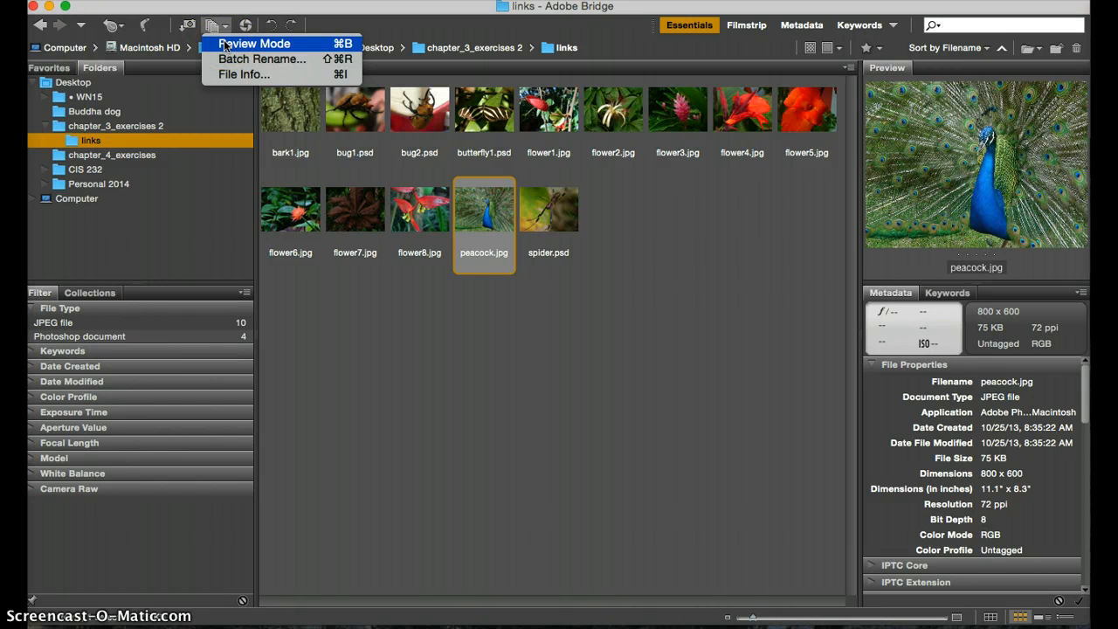
click(225, 43)
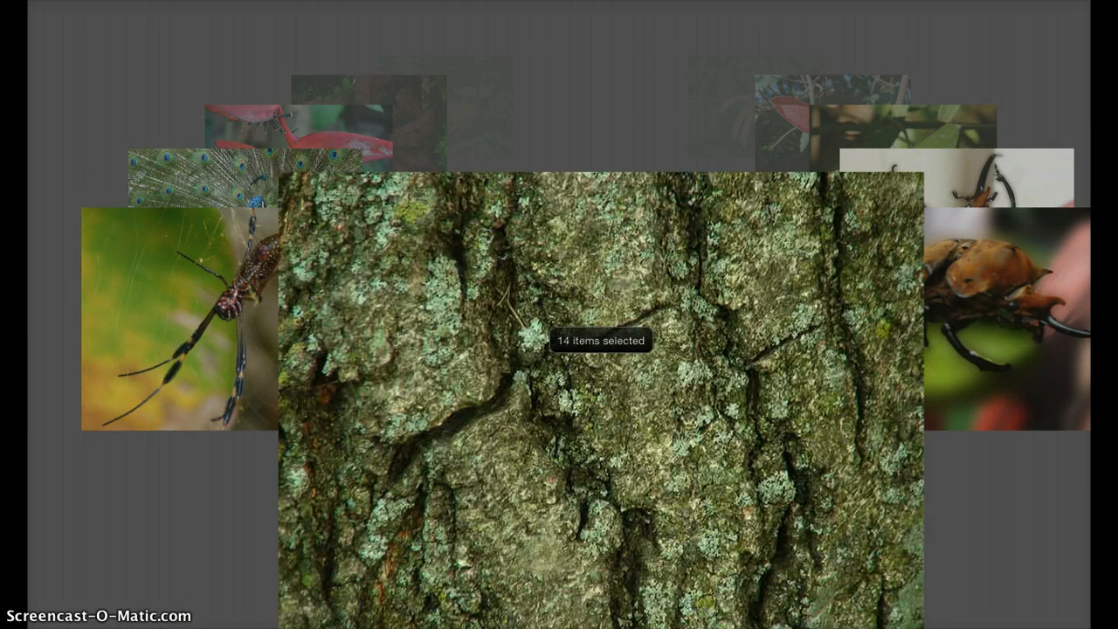
key(Right)
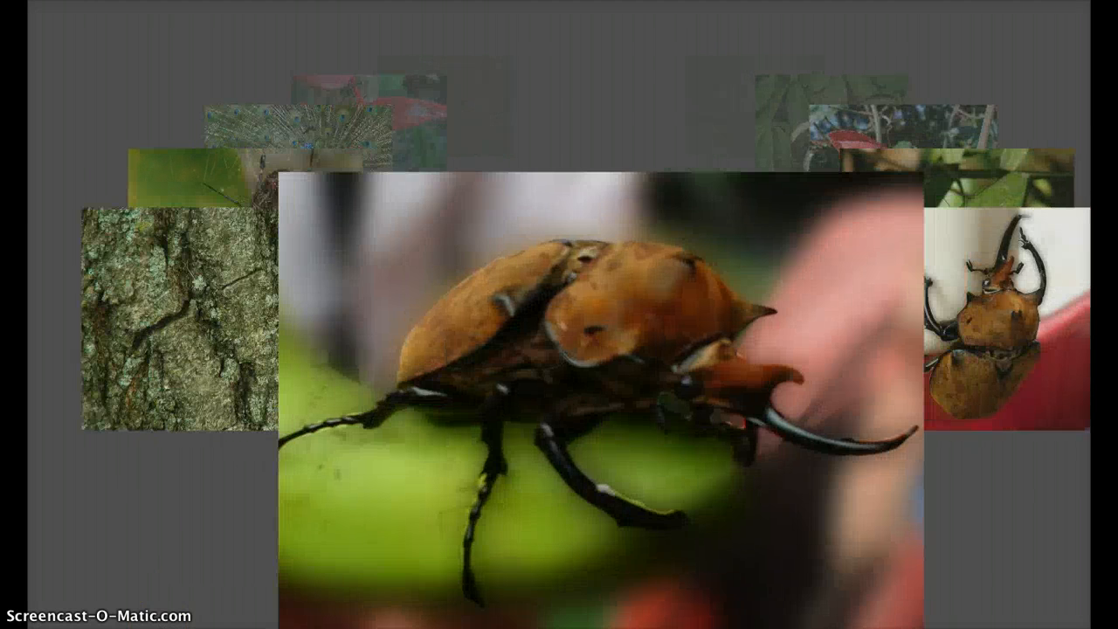
key(Right)
key(Right)
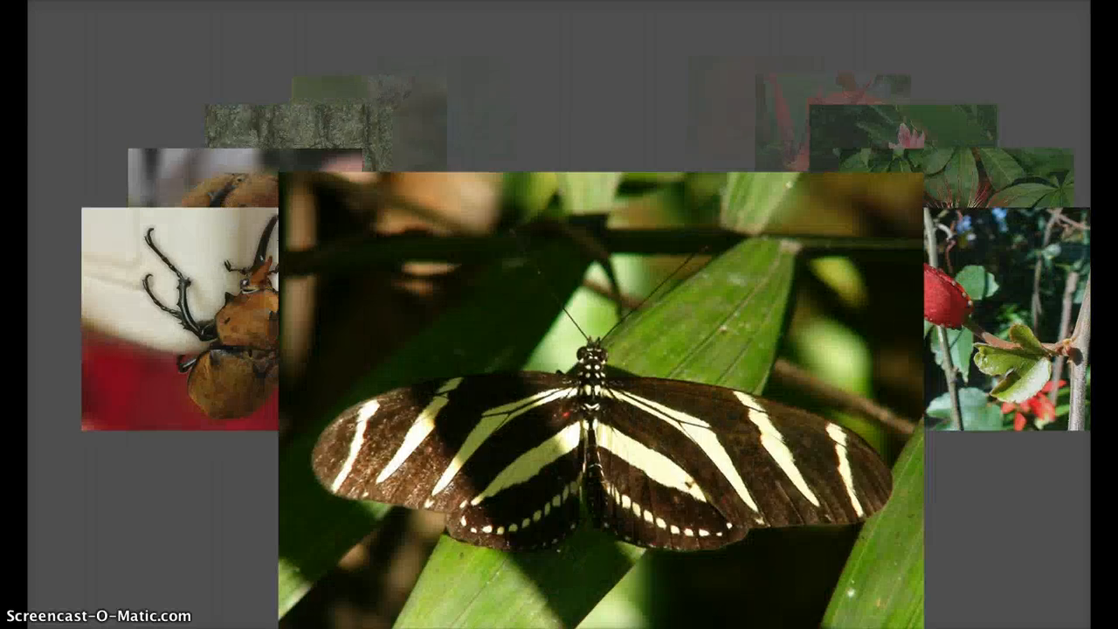
key(Right)
key(Right)
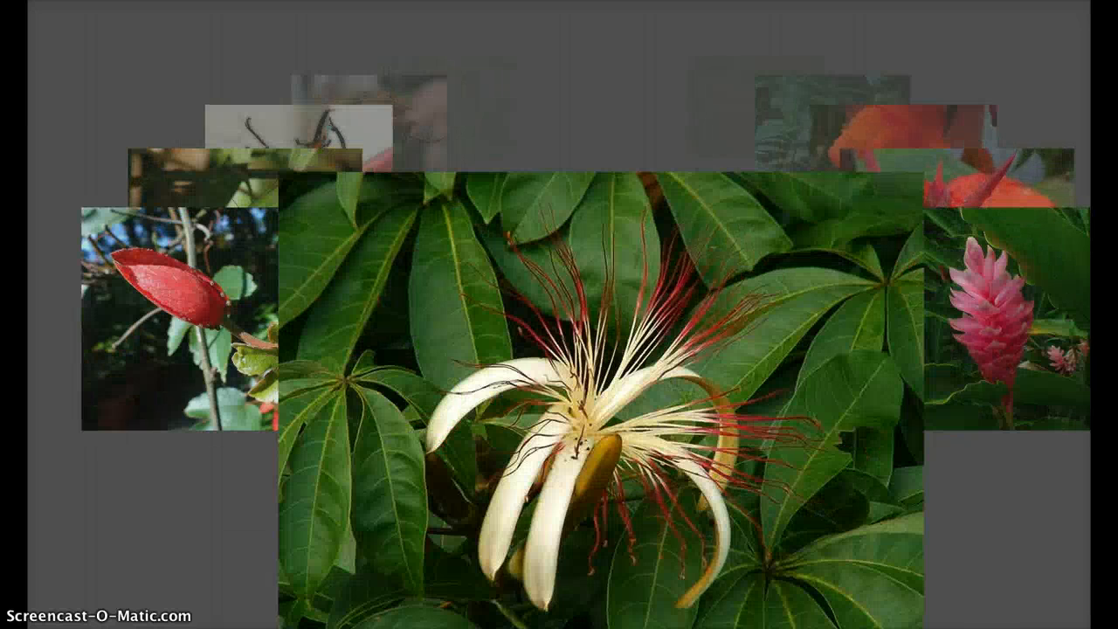
key(Left)
key(Left)
key(Left)
key(Left)
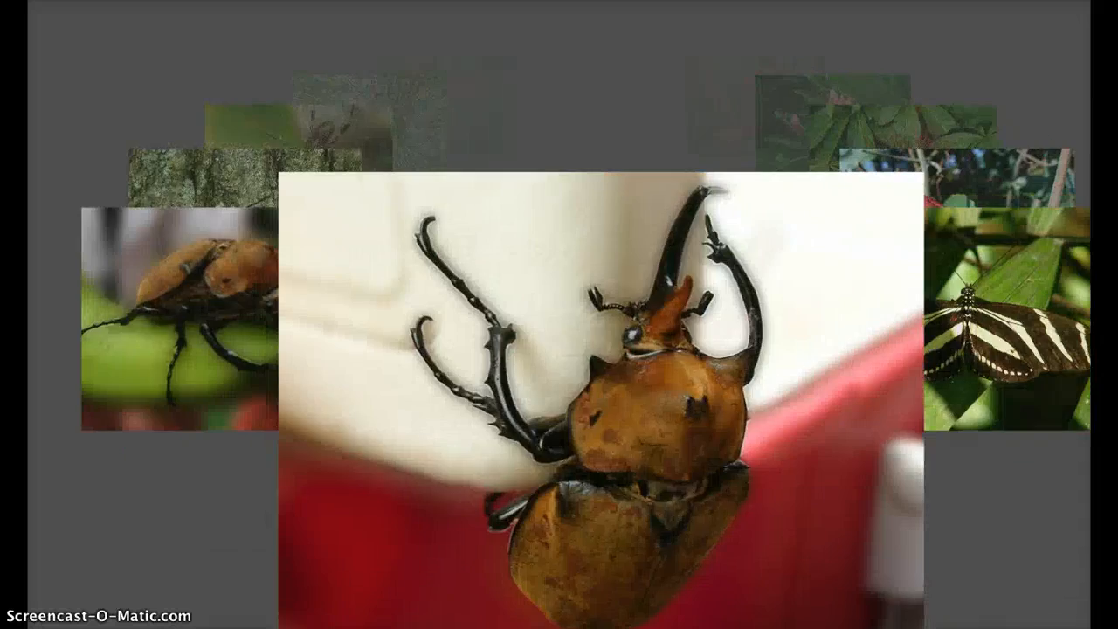
key(Left)
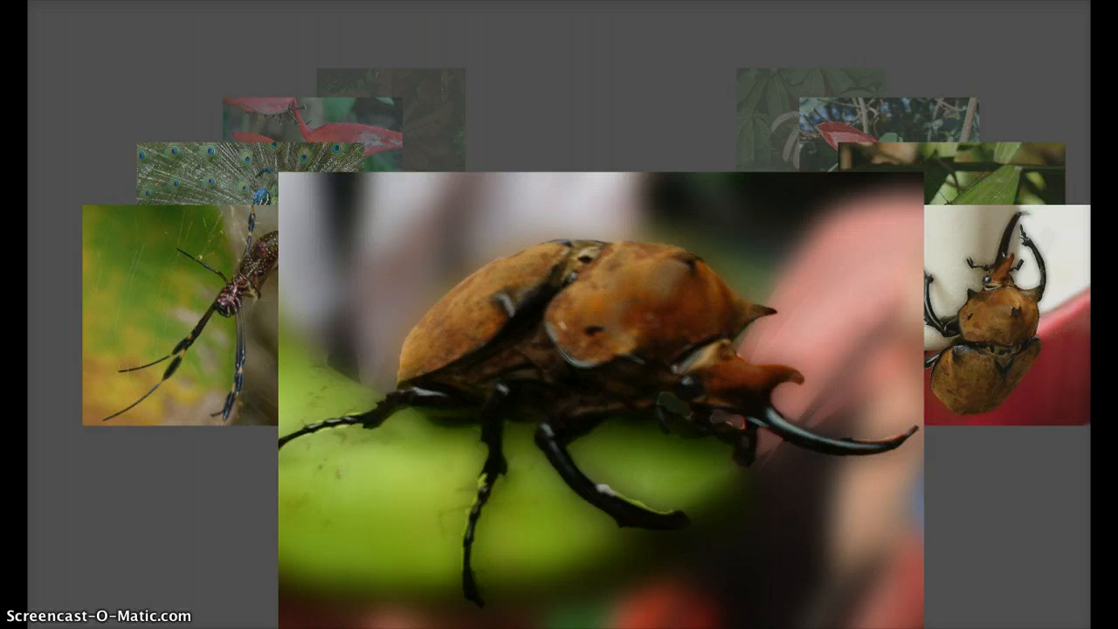
Examine details of the foreground beetle image bug1.psd with the loupe, moving it over the image, and close the loupe
click(950, 627)
drag(700, 471, 786, 429)
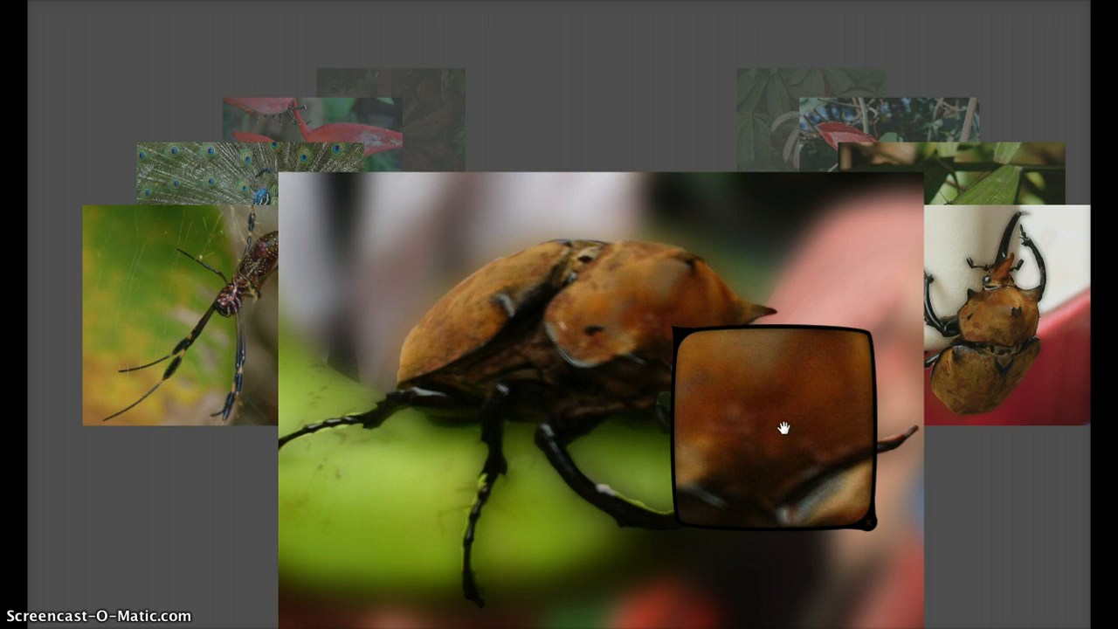
click(784, 428)
click(783, 428)
click(784, 428)
click(784, 428)
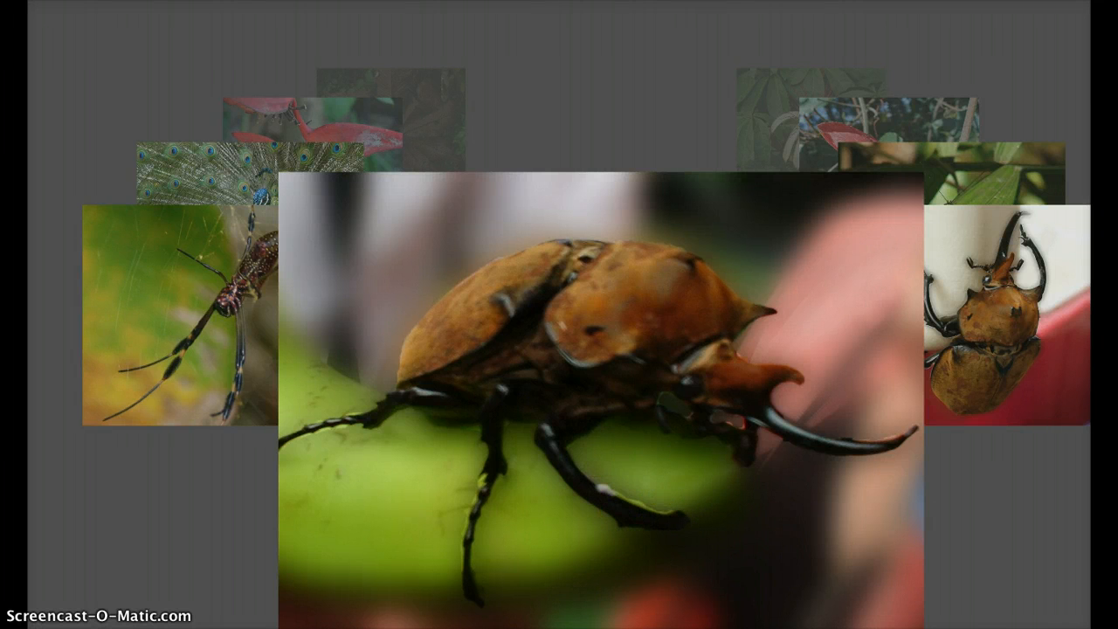
click(673, 329)
click(774, 428)
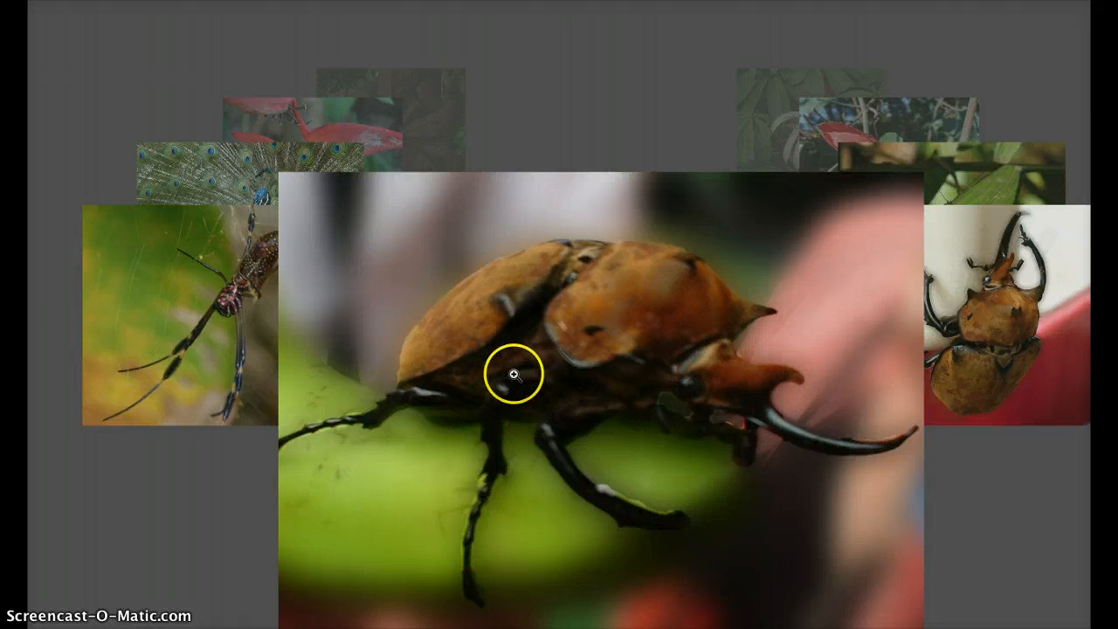
right_click(576, 397)
click(542, 402)
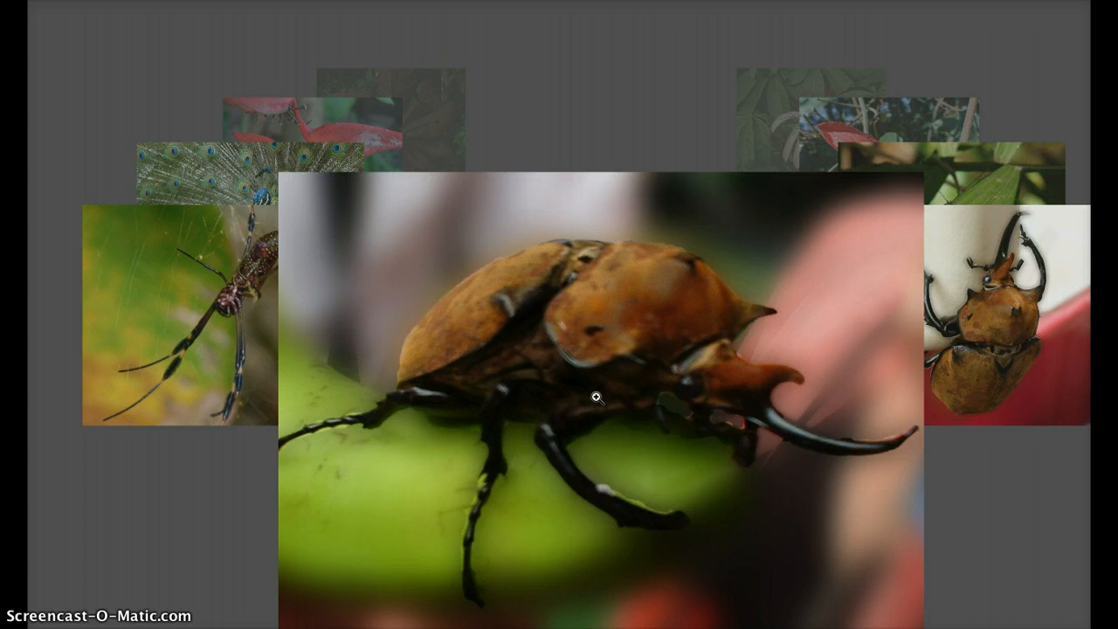
Advance to the next beetle image, bug2.psd, in Review Mode and give it a three-star rating
key(Right)
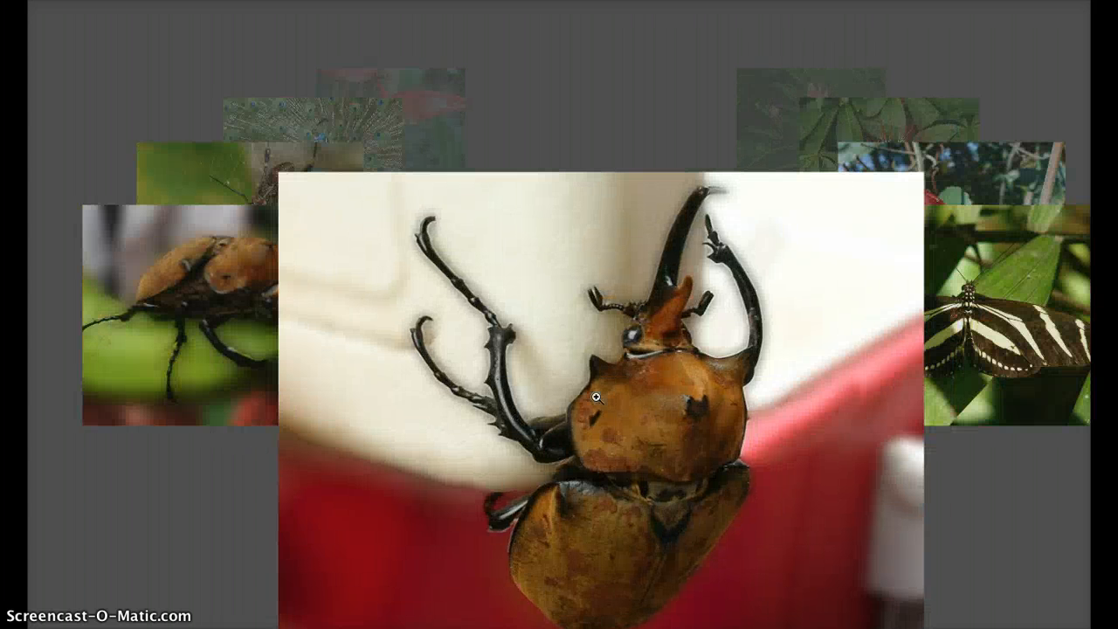
right_click(595, 398)
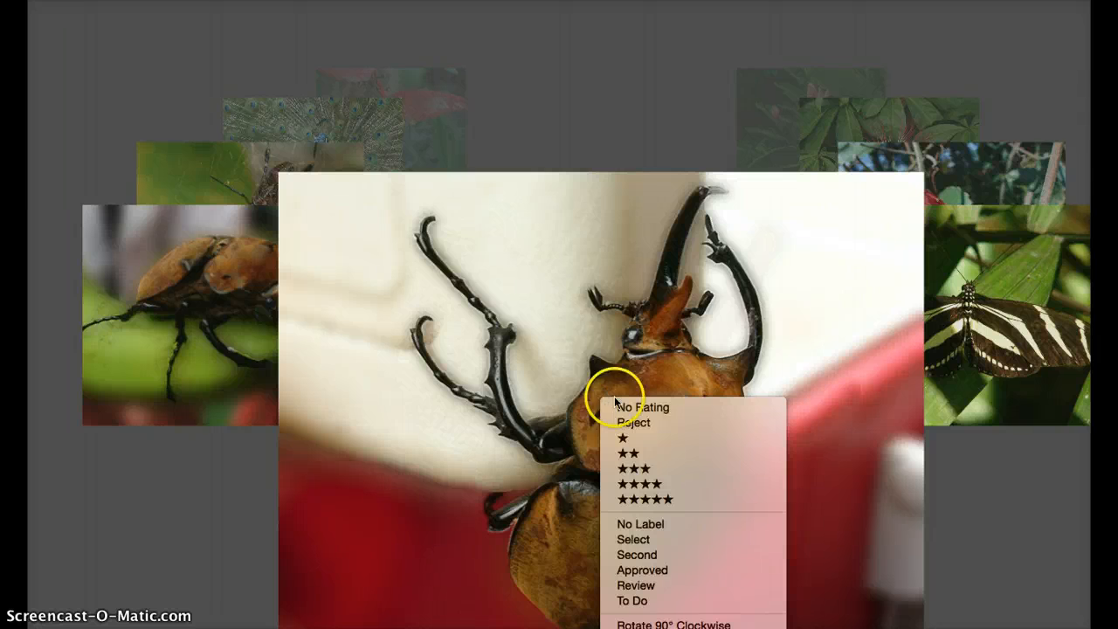
click(642, 472)
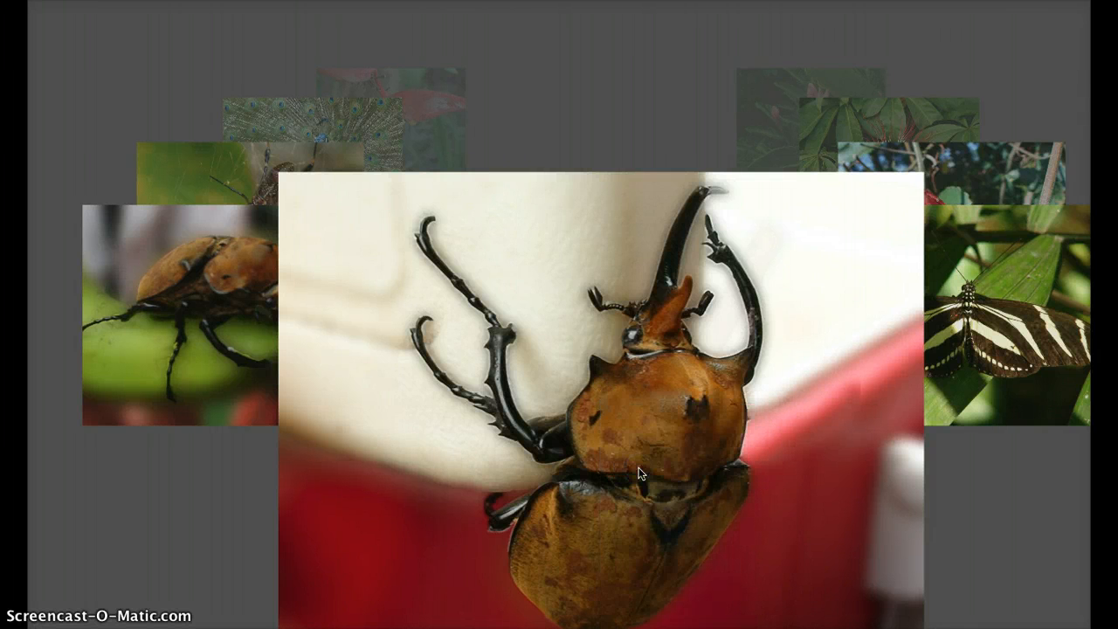
Save the images in Review Mode as a new collection named insects
click(630, 539)
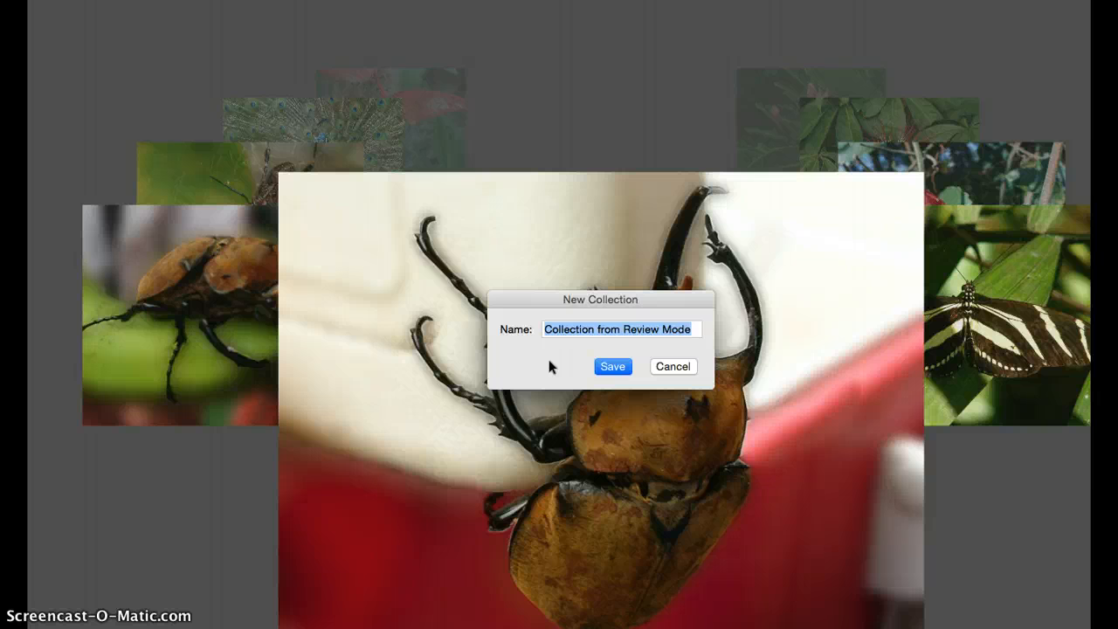
text(insects)
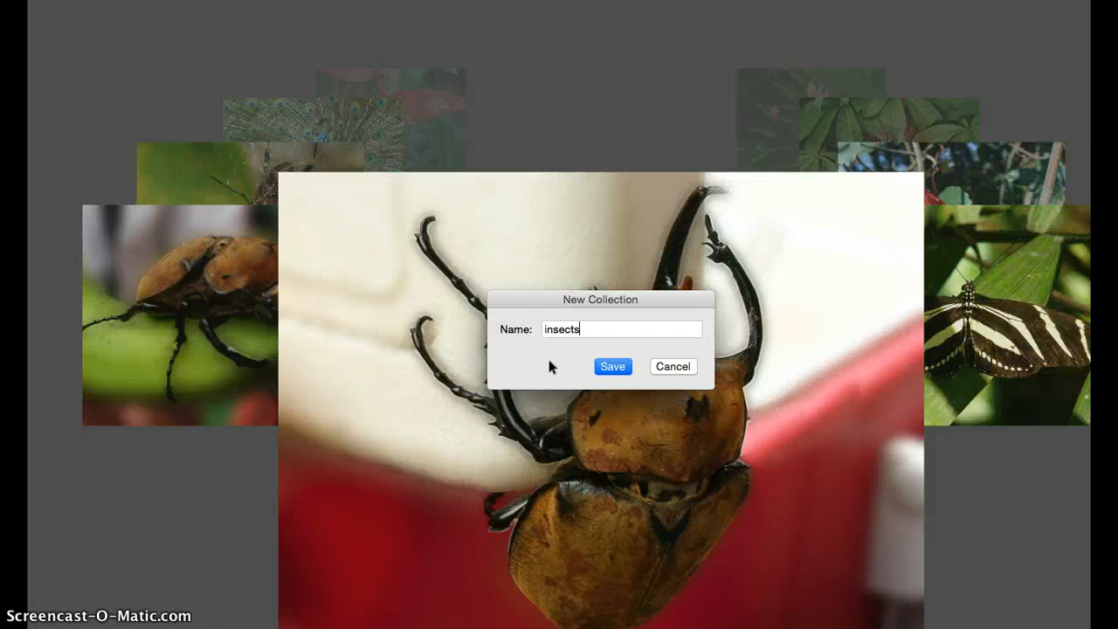
click(612, 366)
click(612, 366)
click(613, 349)
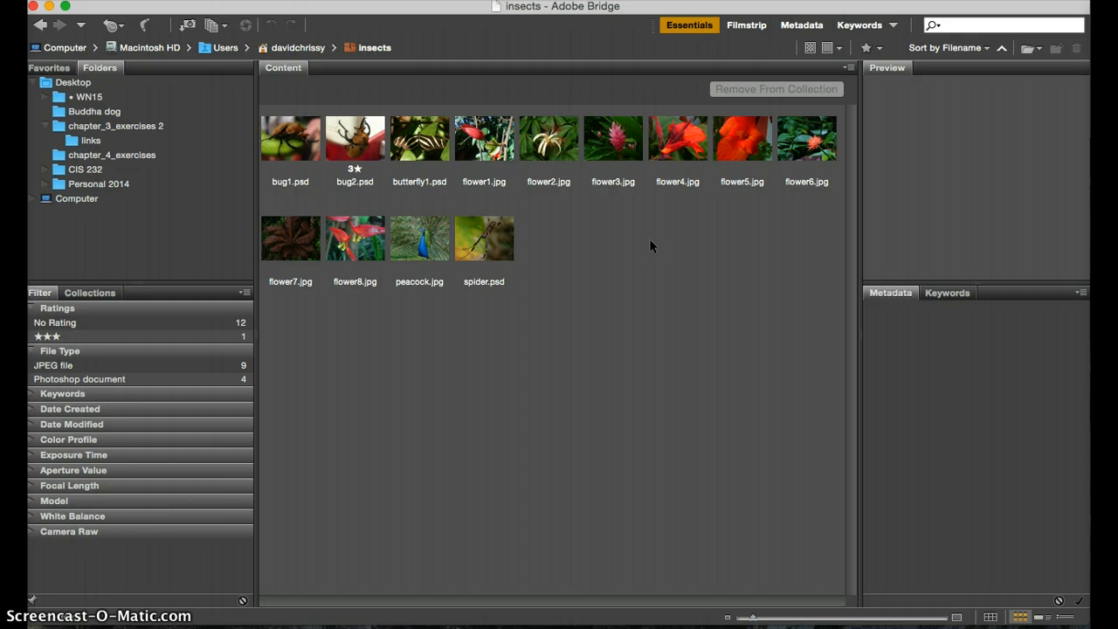
Show the saved collections and open the insects collection's name for editing, leaving the name as it is
click(94, 294)
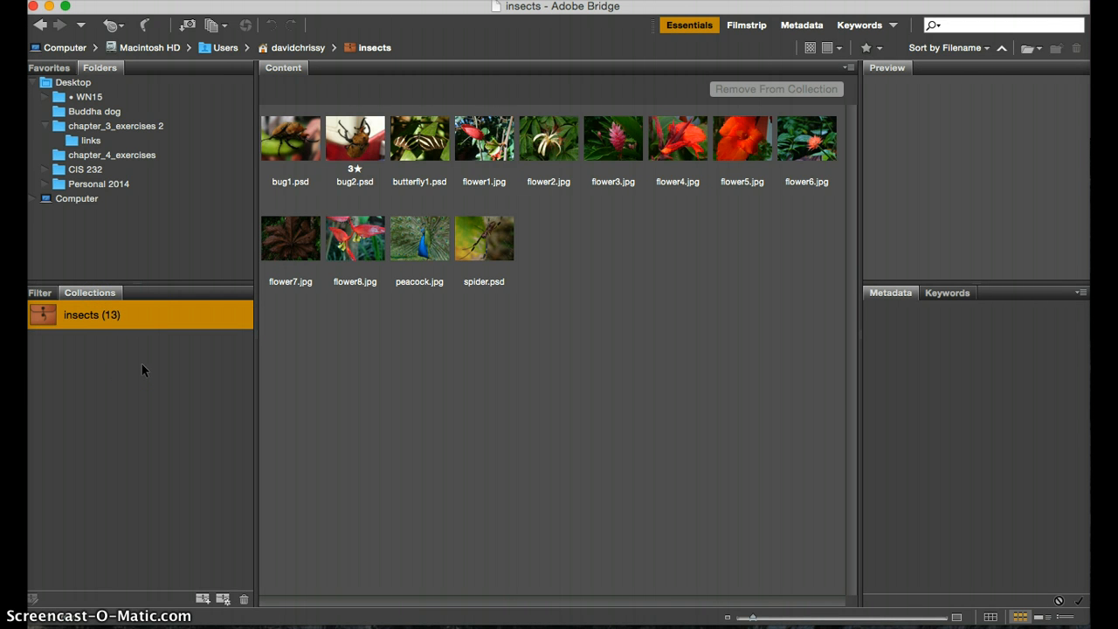
double_click(96, 316)
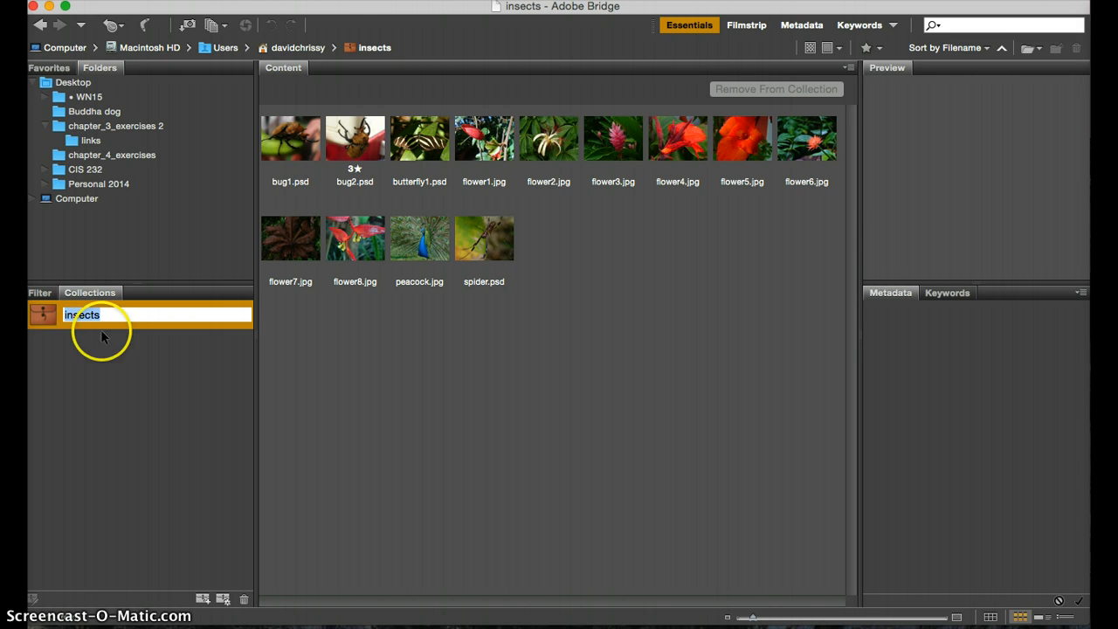
click(95, 349)
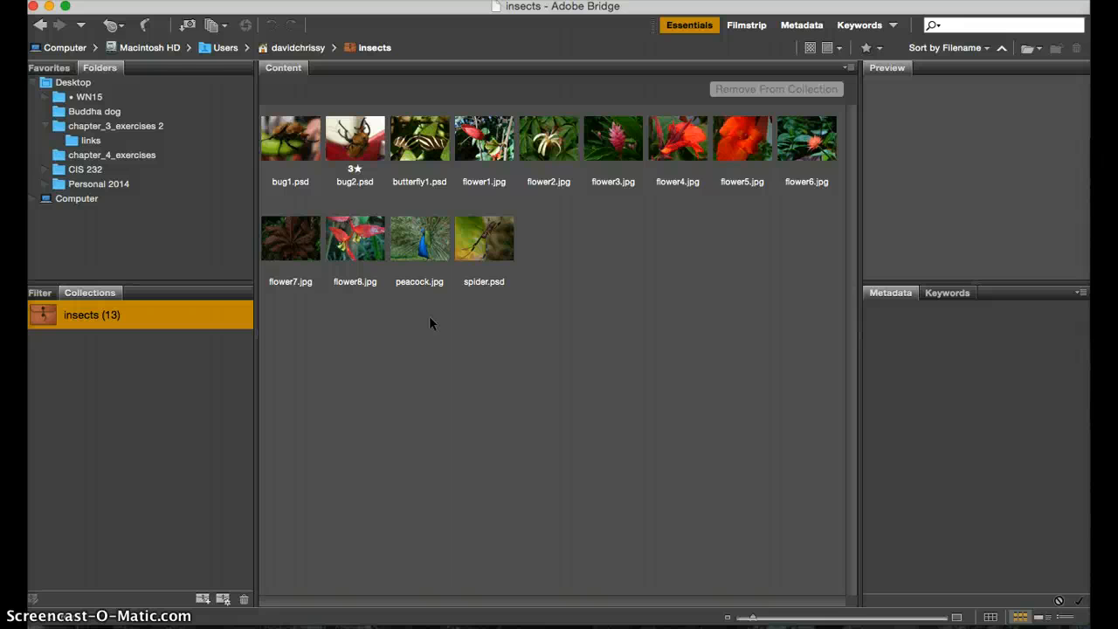
Return to the links folder and enlarge its thumbnails slightly
click(39, 25)
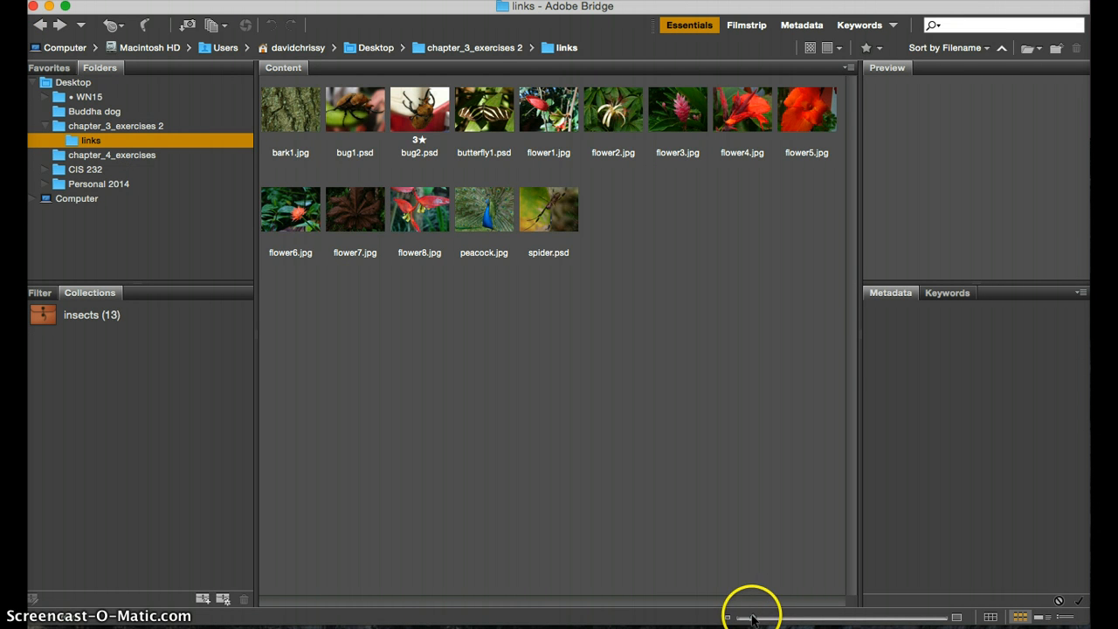
mouse_move(752, 618)
mouse_down()
mouse_move(847, 615)
mouse_move(736, 614)
mouse_move(794, 614)
mouse_move(743, 617)
mouse_move(761, 618)
mouse_up()
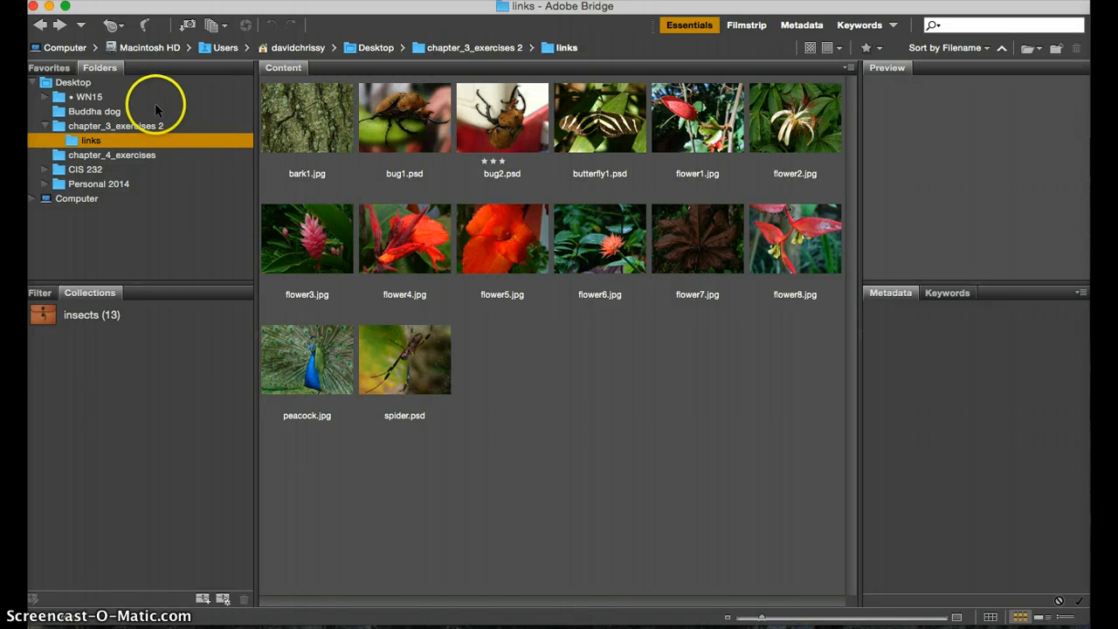
Switch to InDesign and create a one-page landscape document with the iPad Retina preset, 2048 by 1536 px
click(146, 24)
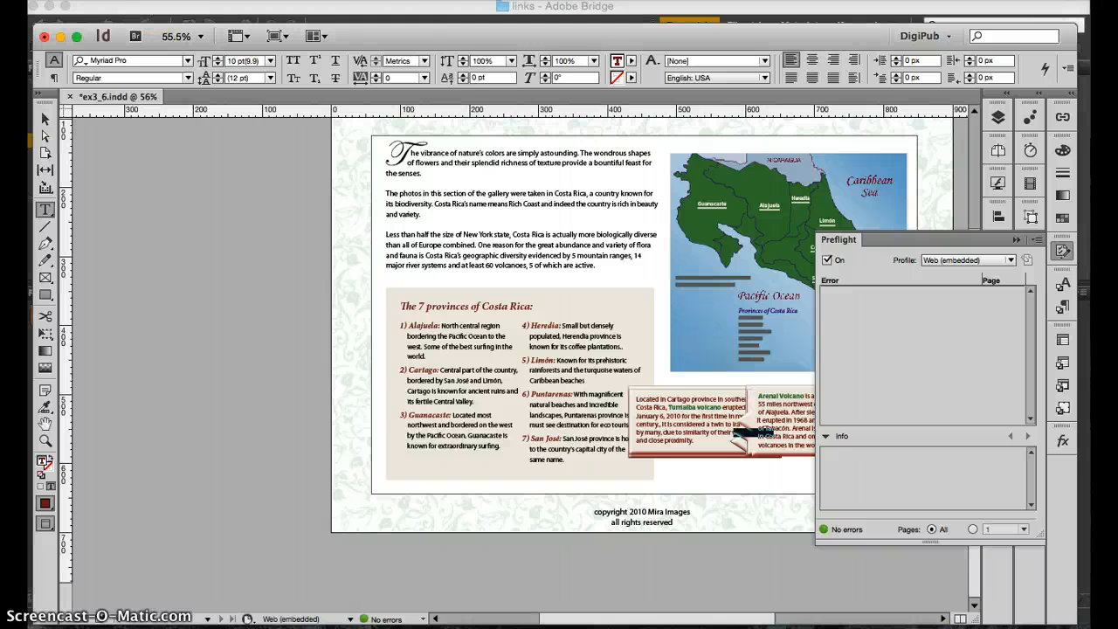
click(144, 0)
mouse_move(175, 4)
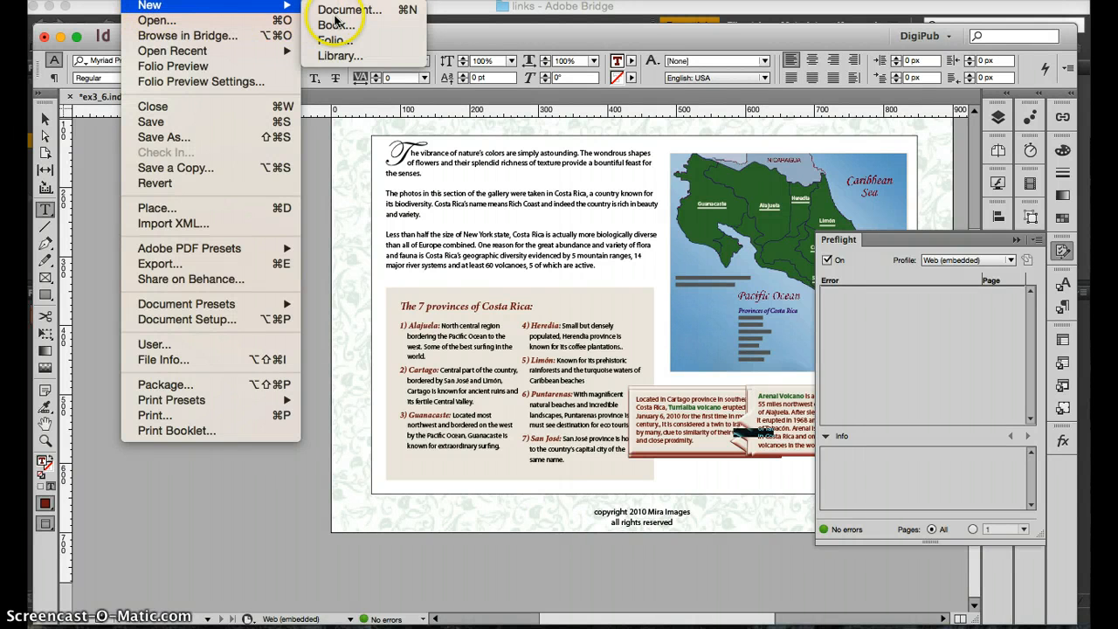
click(218, 260)
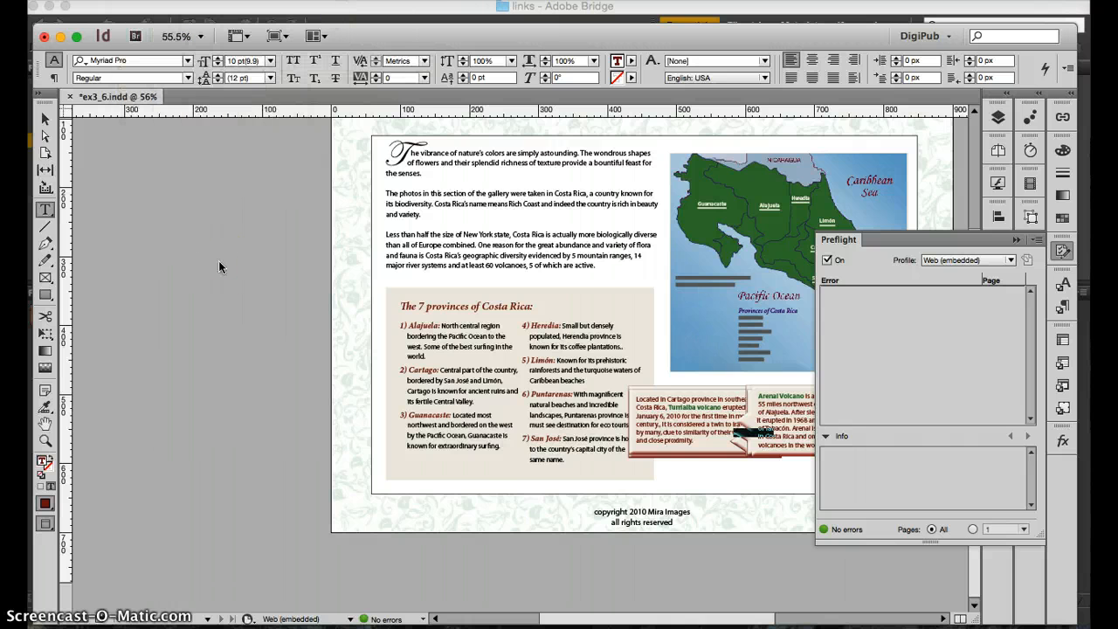
key(super+n)
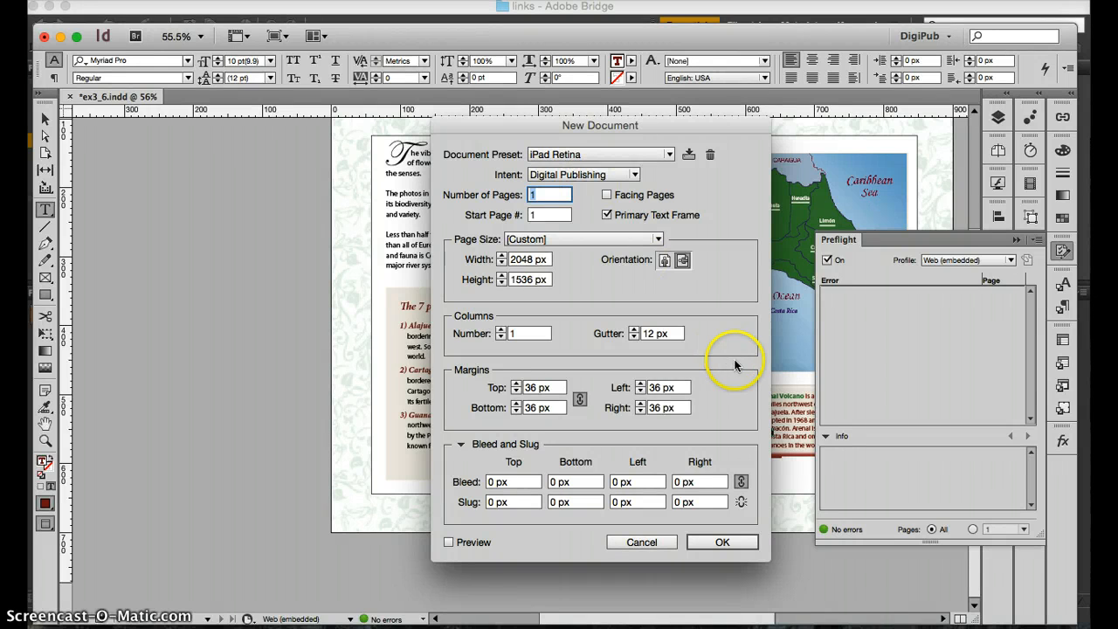
click(718, 539)
click(654, 333)
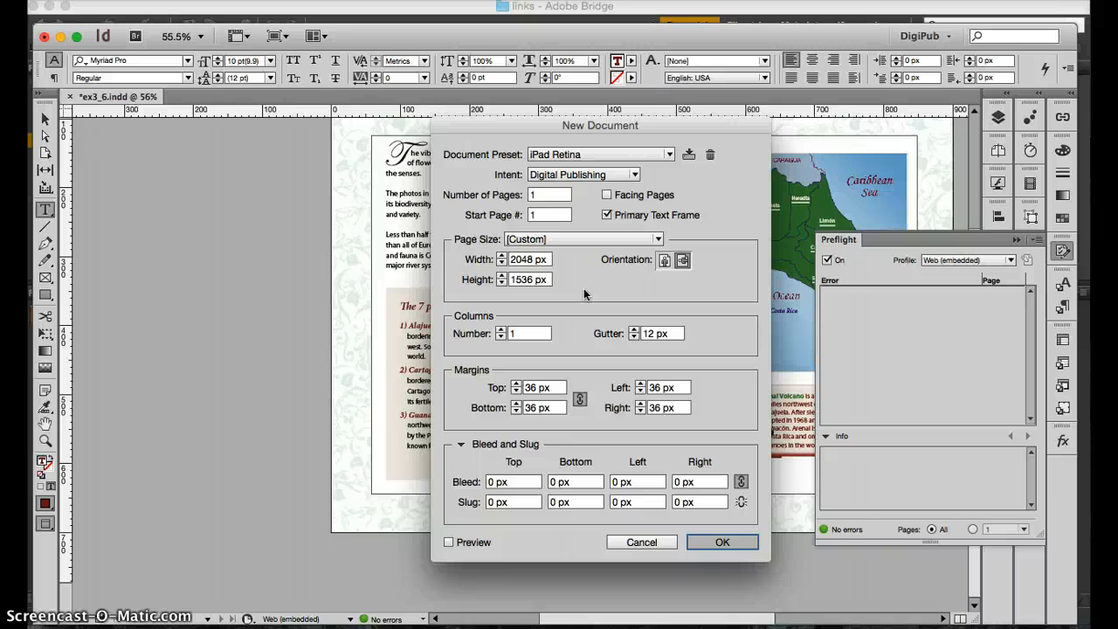
key(Return)
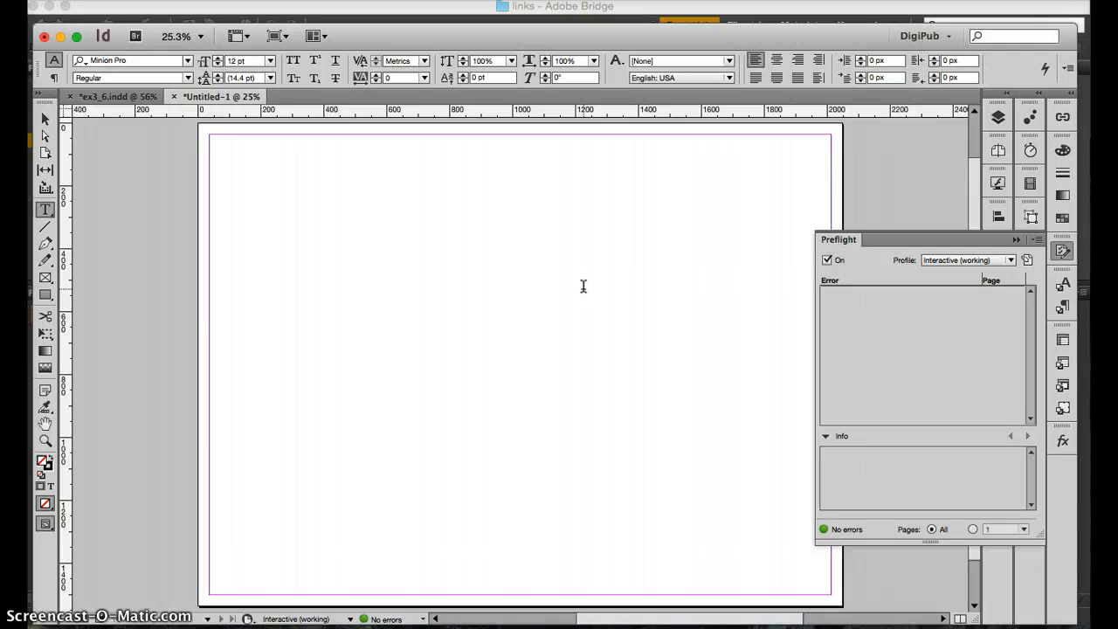
Switch back to Bridge and select the eight images from bug1.psd through flower5.jpg in the links folder
click(338, 10)
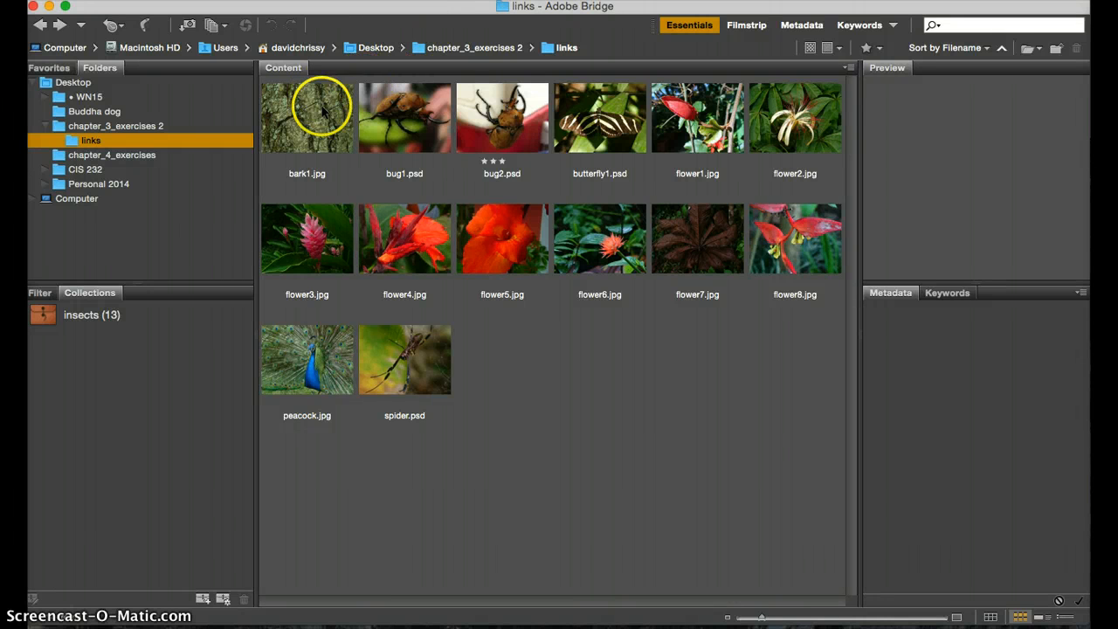
click(417, 129)
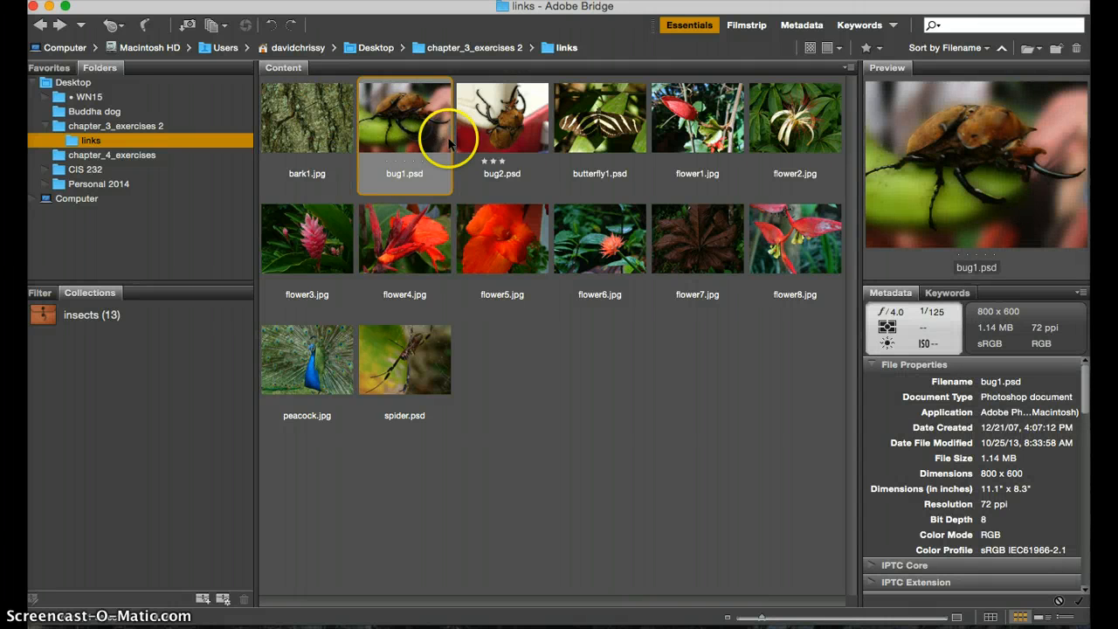
shift+click(502, 123)
shift+click(611, 127)
shift+click(699, 122)
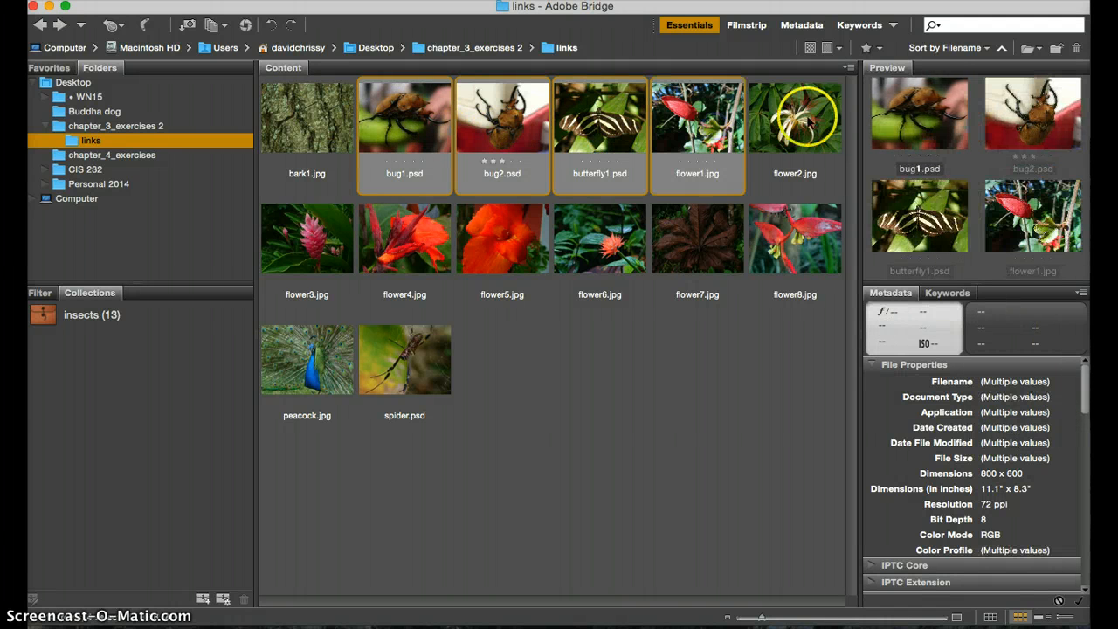
shift+click(794, 117)
shift+click(341, 241)
shift+click(428, 244)
shift+click(524, 249)
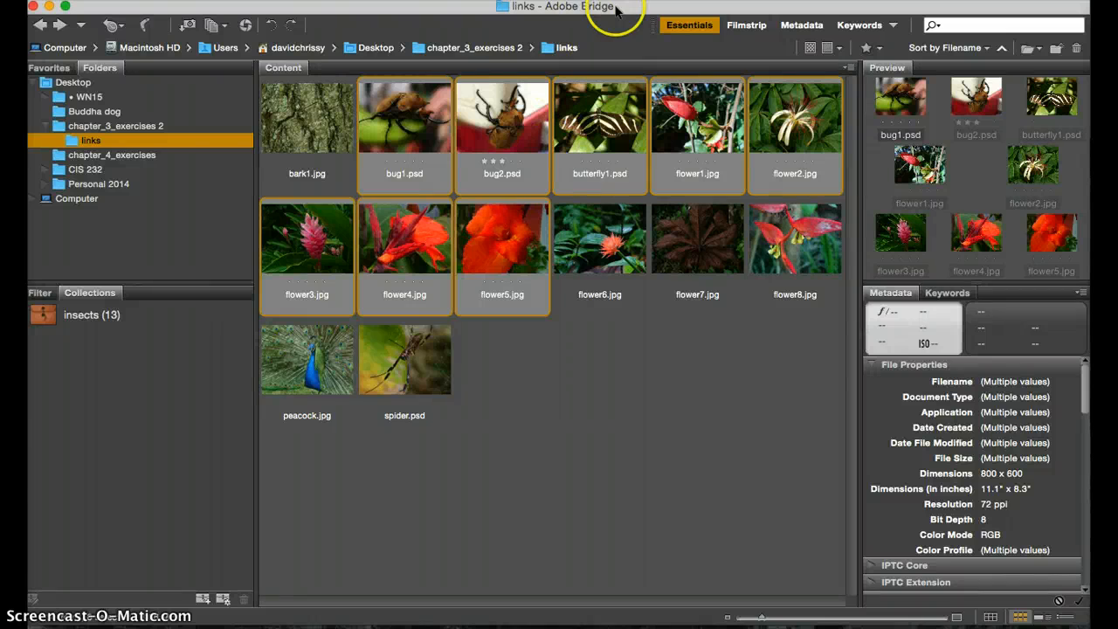
Move the Bridge window aside to expose the new InDesign page and load the selected images into InDesign's place cursor
drag(619, 12, 830, 33)
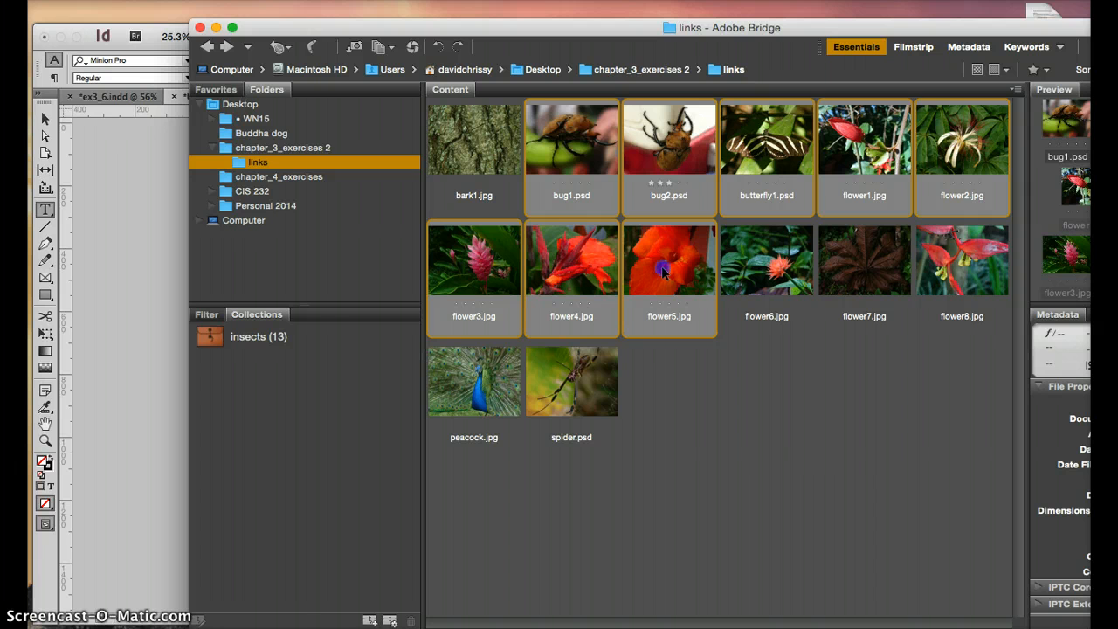
drag(662, 269, 144, 329)
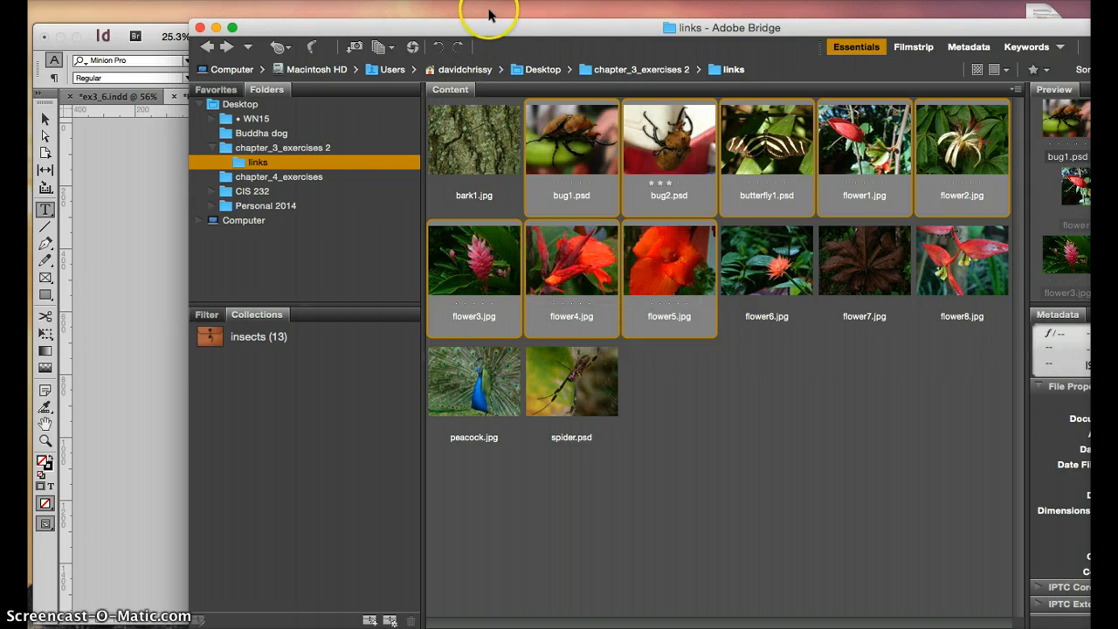
drag(492, 32, 897, 21)
drag(961, 300, 381, 297)
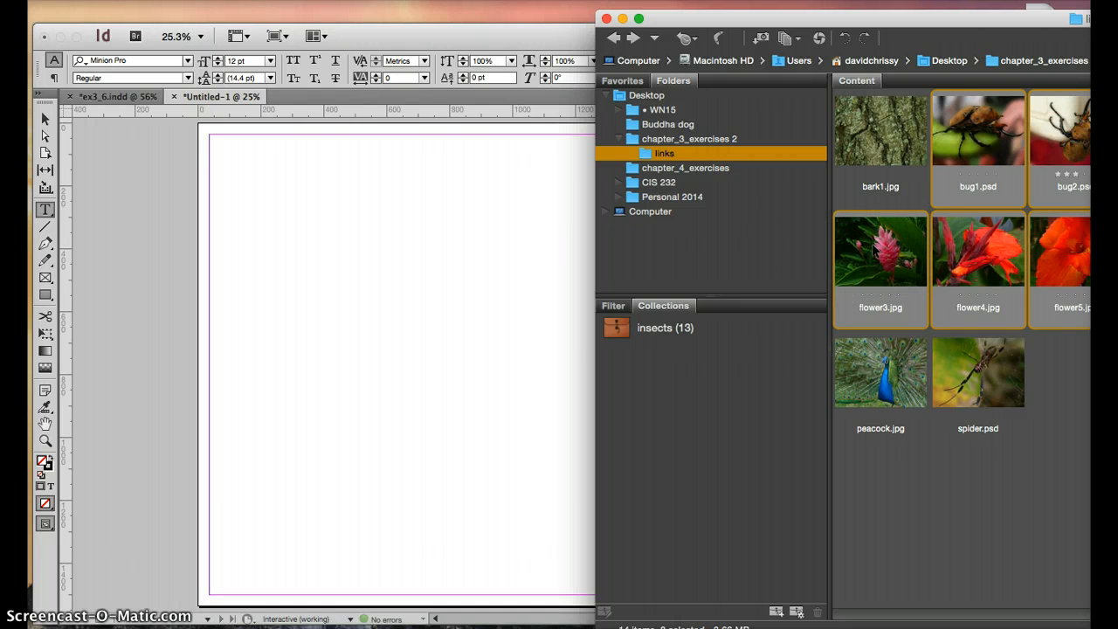
drag(874, 251, 353, 313)
click(446, 309)
drag(487, 199, 374, 236)
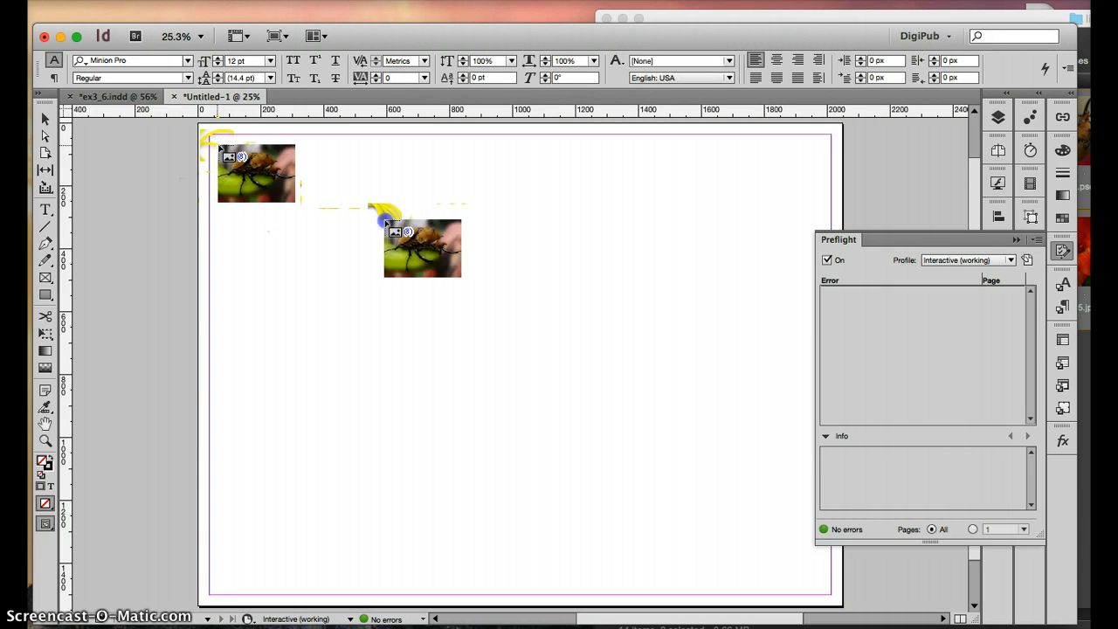
Place the two beetle images, bug1.psd and bug2.psd, side by side as large frames across the top of the page
drag(385, 222, 695, 467)
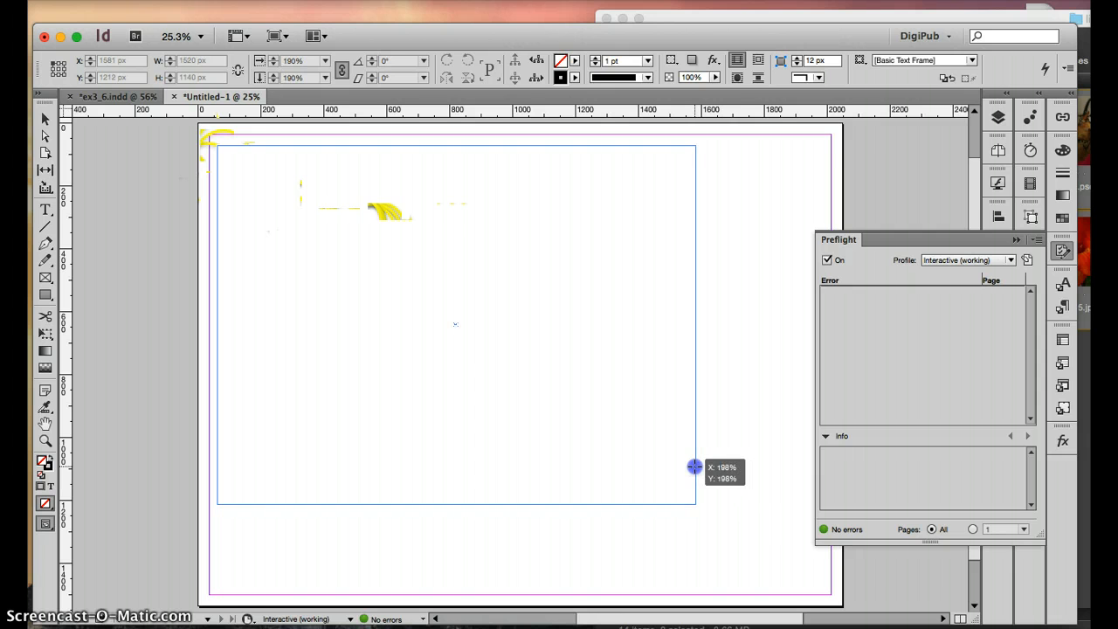
drag(695, 466, 449, 328)
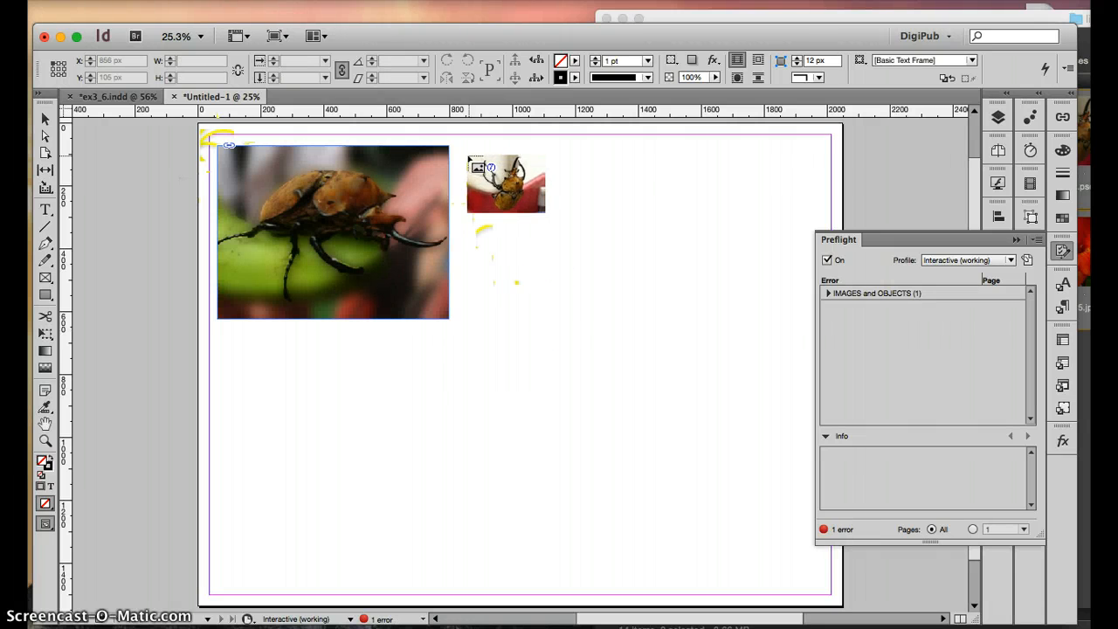
drag(465, 145, 500, 172)
drag(597, 226, 698, 282)
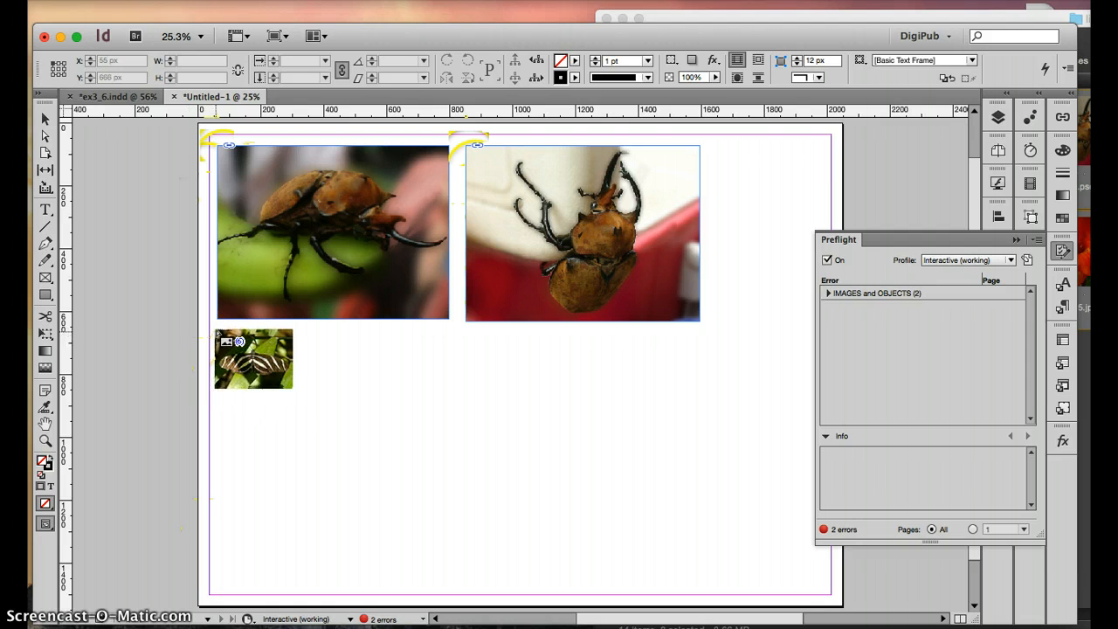
Place butterfly1.psd, flower1.jpg and flower2.jpg in a row of smaller frames beneath the beetles
drag(217, 330, 384, 404)
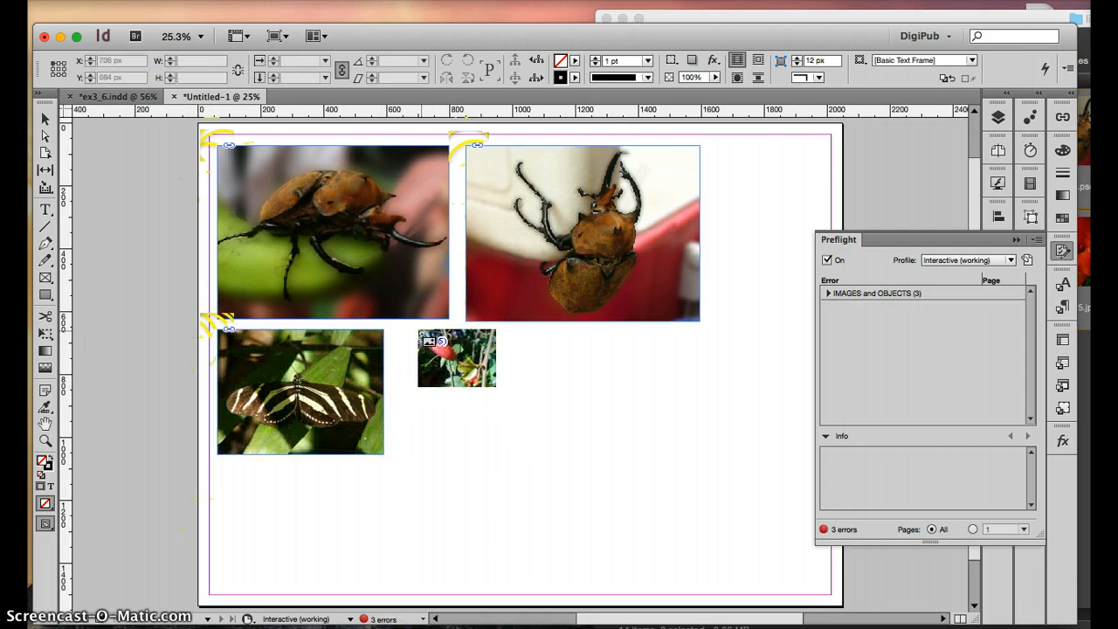
drag(407, 329, 564, 454)
drag(596, 351, 700, 450)
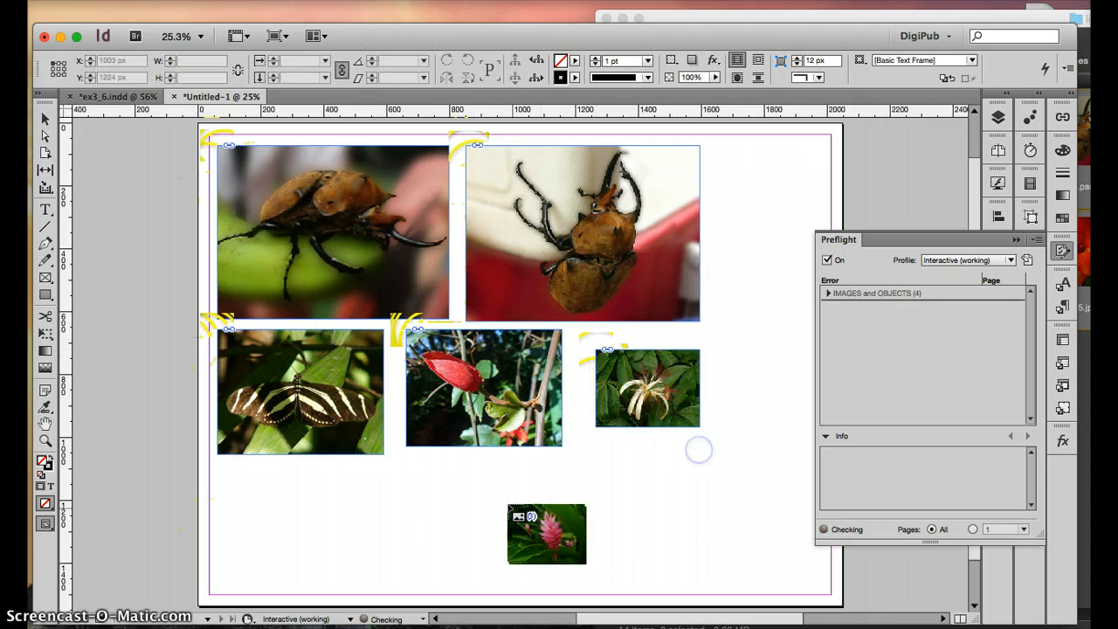
Place flower3.jpg, flower4.jpg and flower5.jpg in a bottom row, drawing the flower5.jpg frame about 408 by 306 px
drag(230, 476, 339, 559)
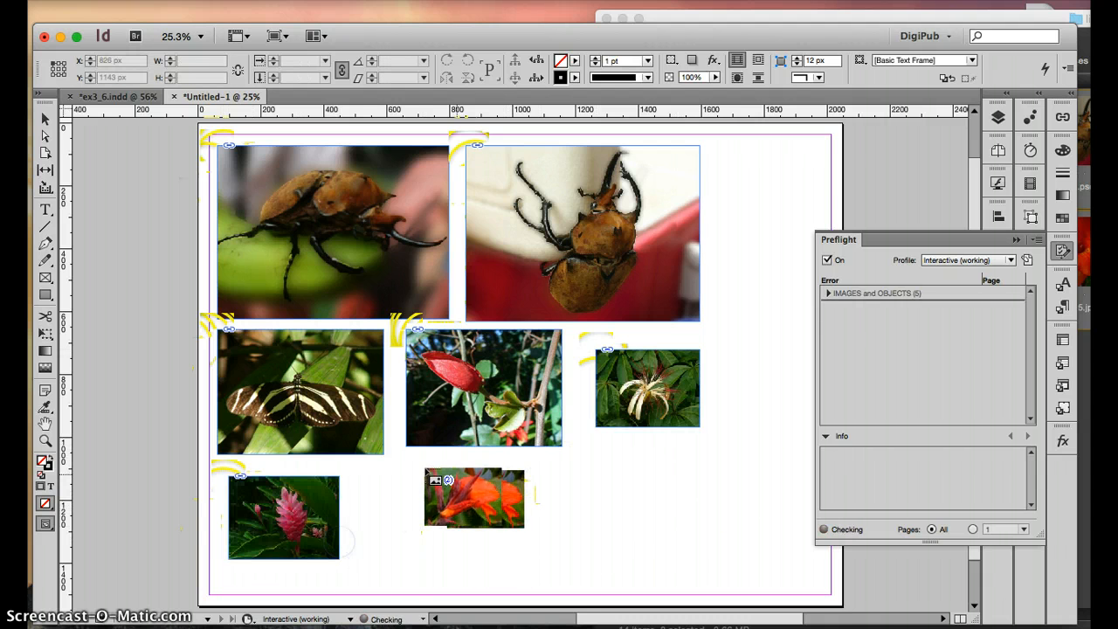
drag(414, 467, 528, 552)
drag(596, 461, 724, 557)
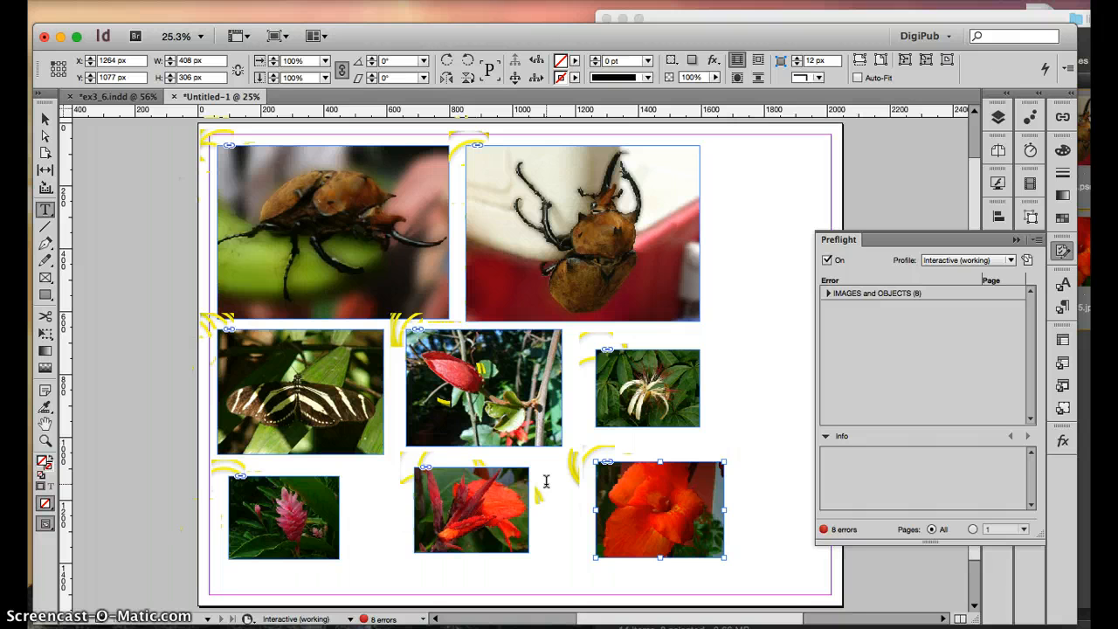
Activate the Selection tool for working with the placed images
click(202, 149)
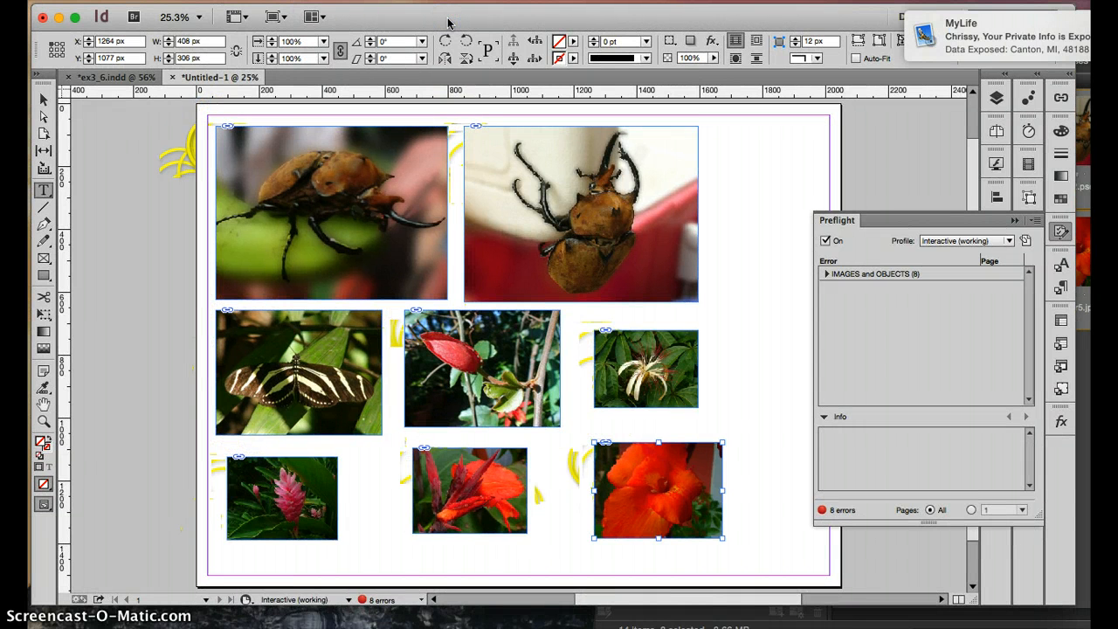
click(43, 99)
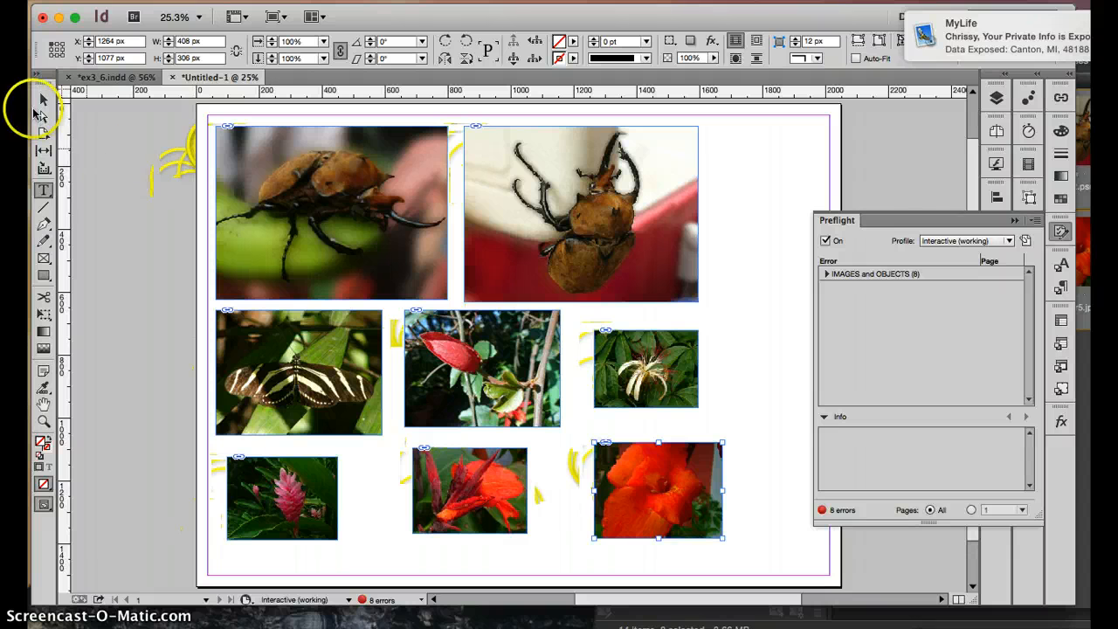